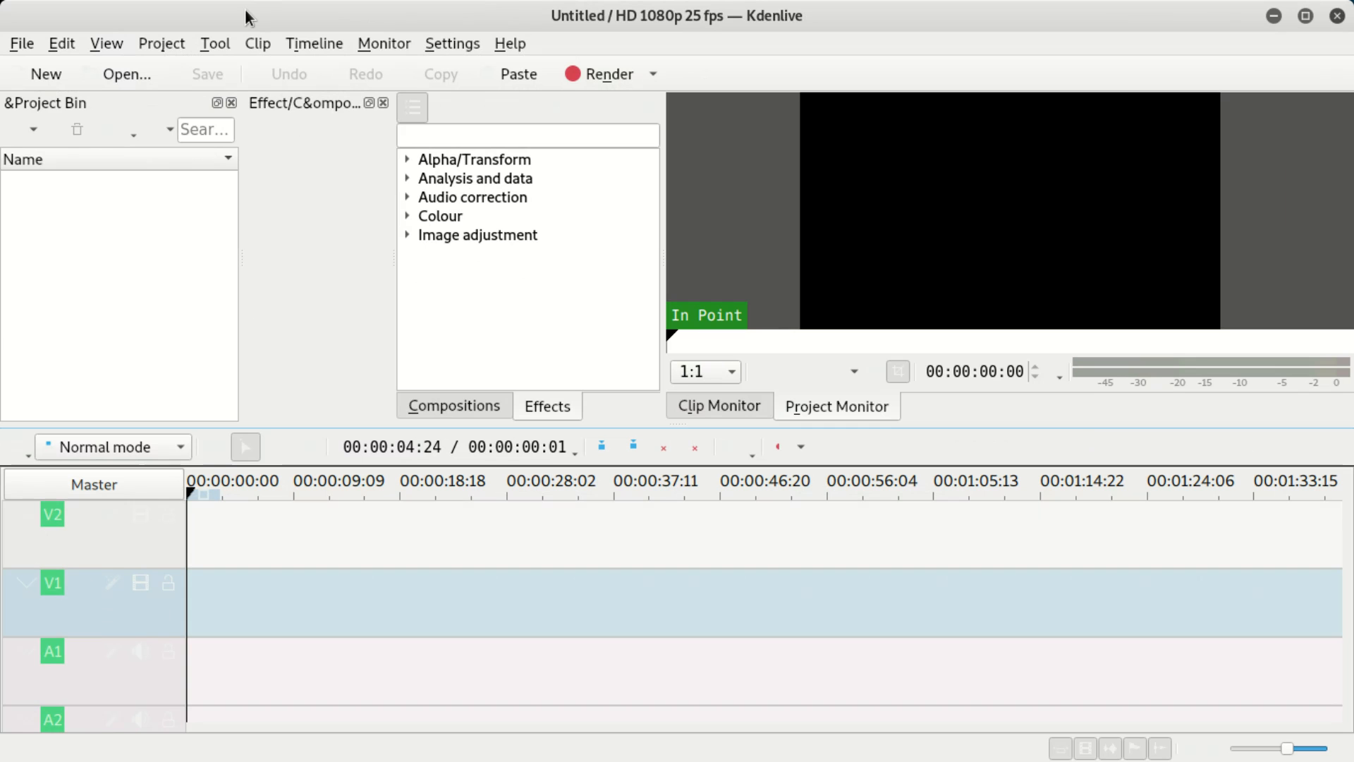
{"action": "mouse_move", "coordinate": [244, 8]}
{"action": "left_mouse_down"}
{"action": "mouse_move", "coordinate": [293, 66]}
{"action": "mouse_move", "coordinate": [259, 2]}
{"action": "left_mouse_up"}
{"action": "left_click", "coordinate": [652, 73]}
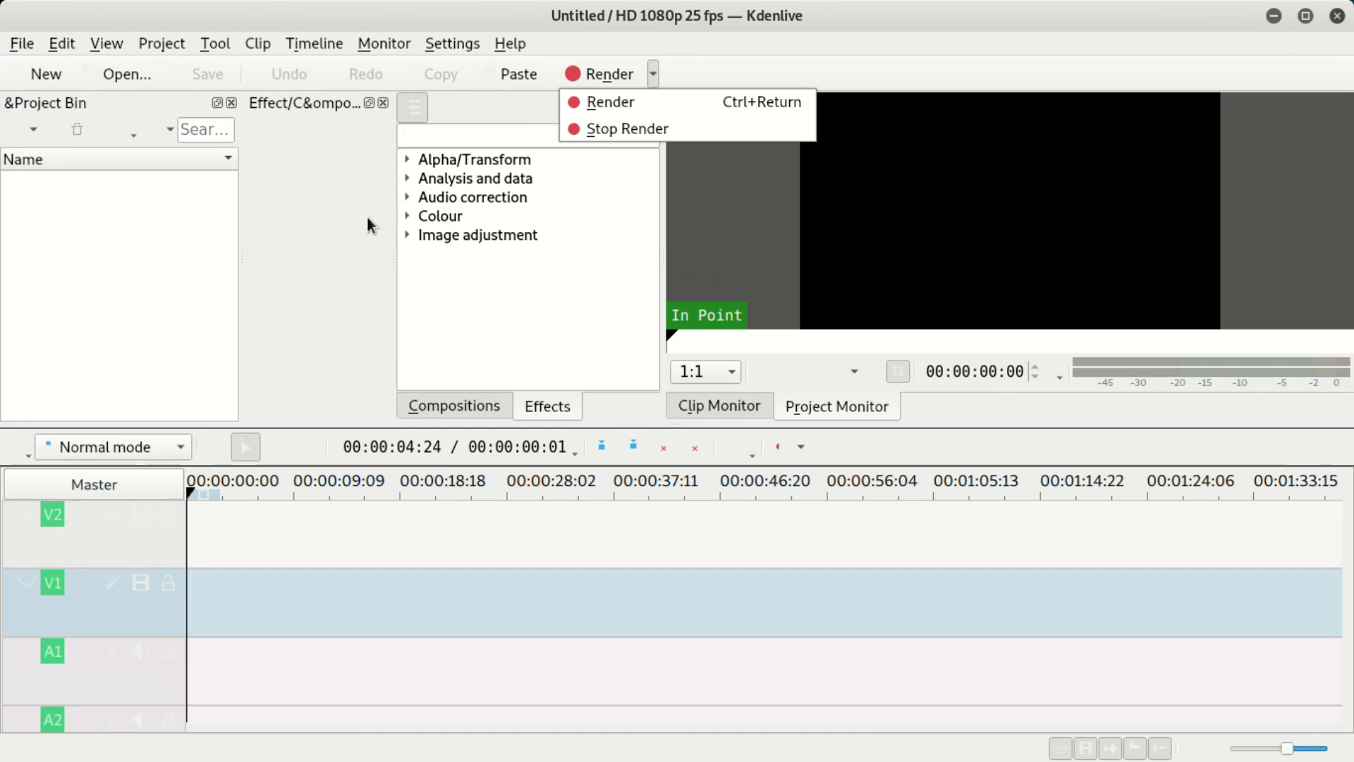
{"action": "left_click", "coordinate": [166, 207]}
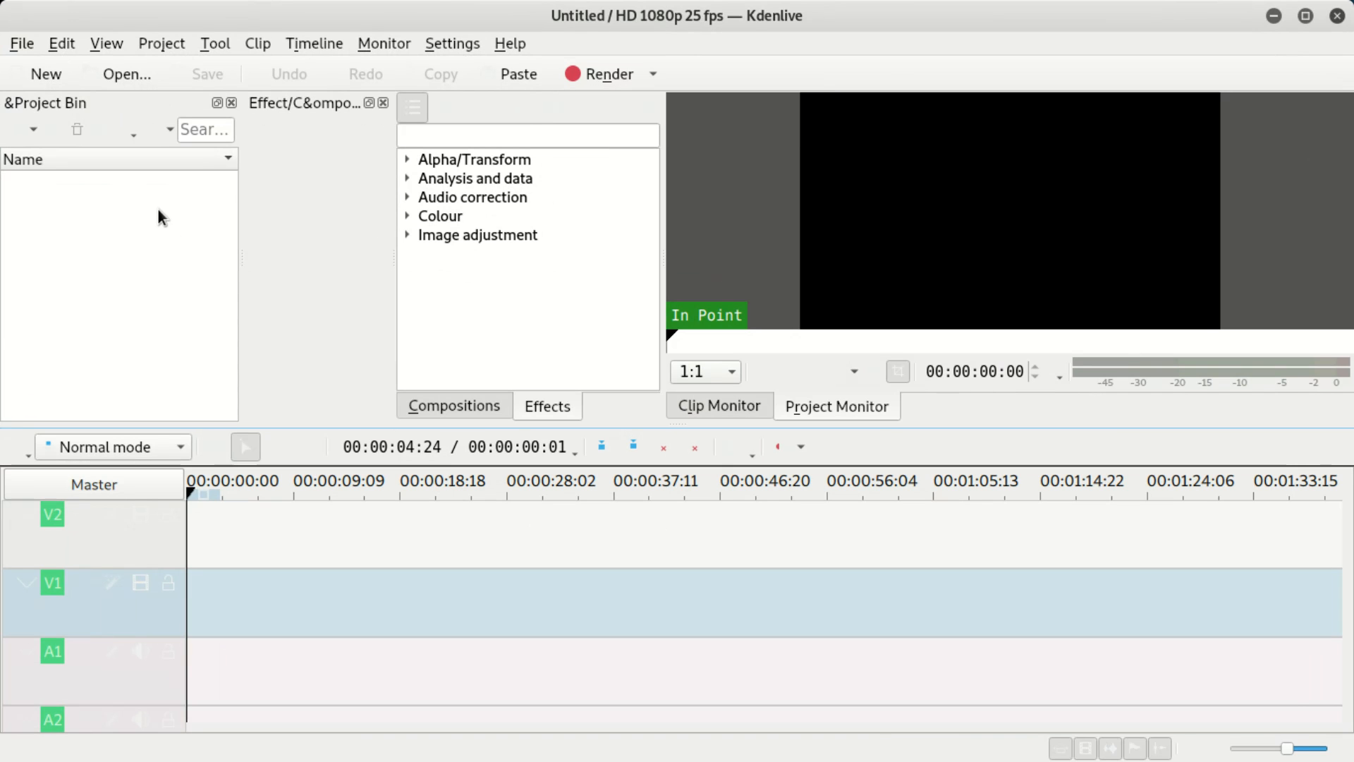
Step: Import Part 1.mp4 and Part2.mp4 from the file manager into the project bin, switching to the new 1280x720, 29.95 fps profile
{"action": "left_click_drag", "start_coordinate": [423, 10], "coordinate": [790, 286]}
{"action": "left_click_drag", "start_coordinate": [850, 206], "coordinate": [599, 138]}
{"action": "left_click_drag", "start_coordinate": [573, 10], "coordinate": [59, 213]}
{"action": "left_click_drag", "start_coordinate": [668, 293], "coordinate": [684, 152]}
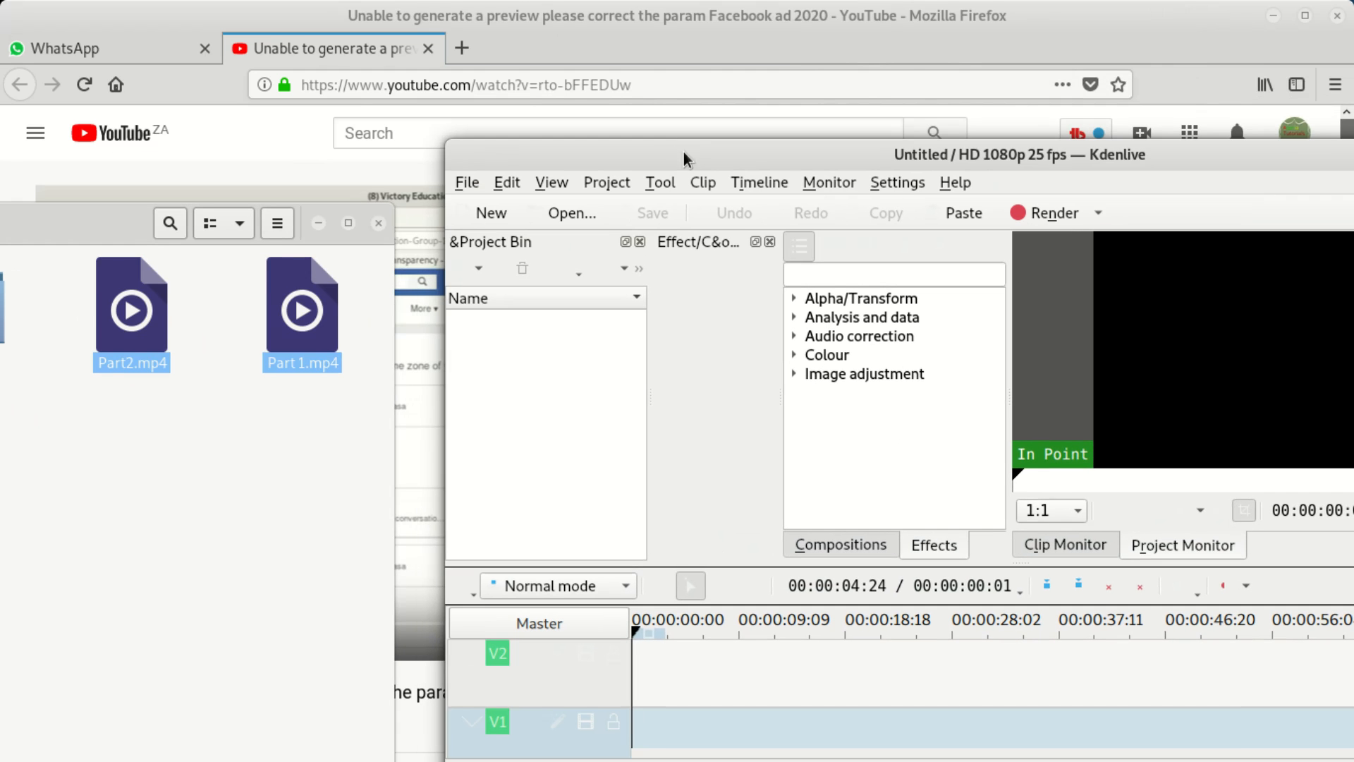
{"action": "left_click_drag", "start_coordinate": [131, 310], "coordinate": [556, 423]}
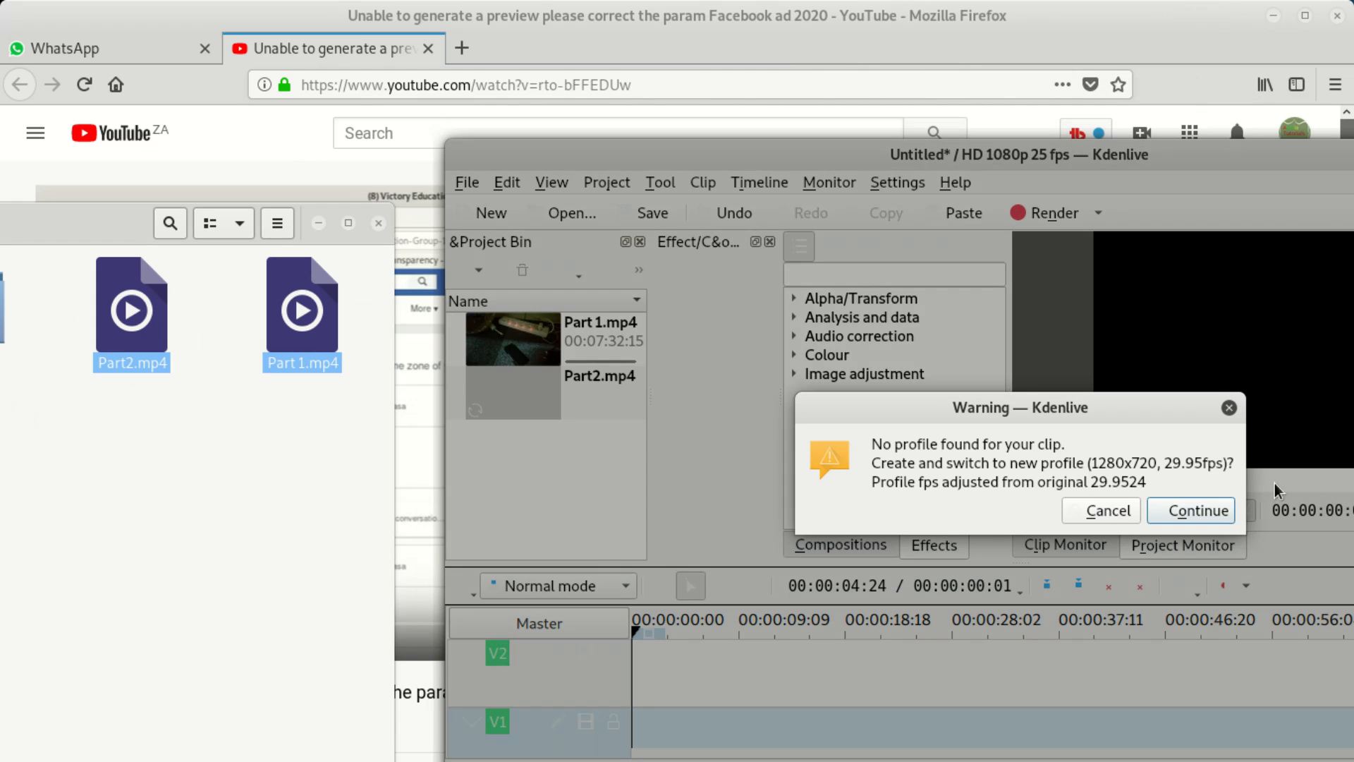
{"action": "left_click", "coordinate": [1217, 510]}
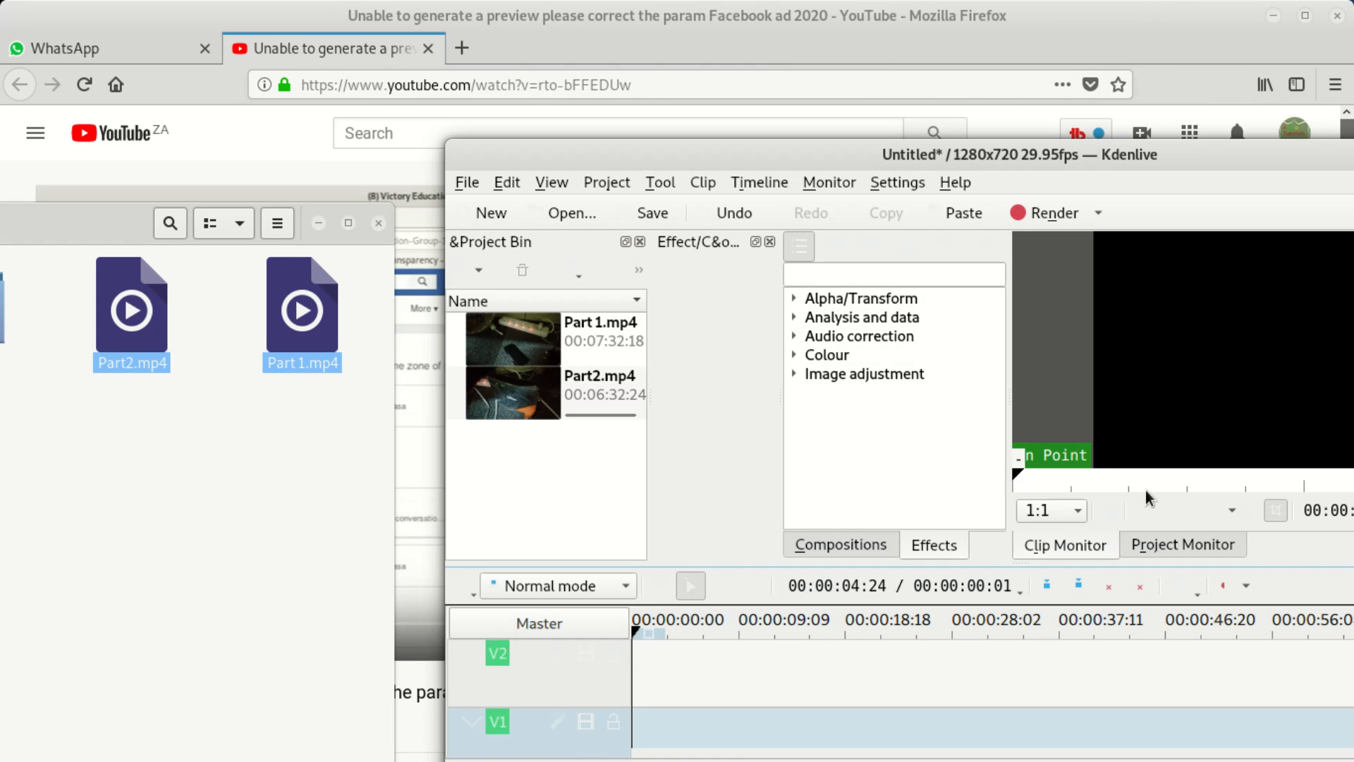
{"action": "left_click_drag", "start_coordinate": [647, 156], "coordinate": [299, 2]}
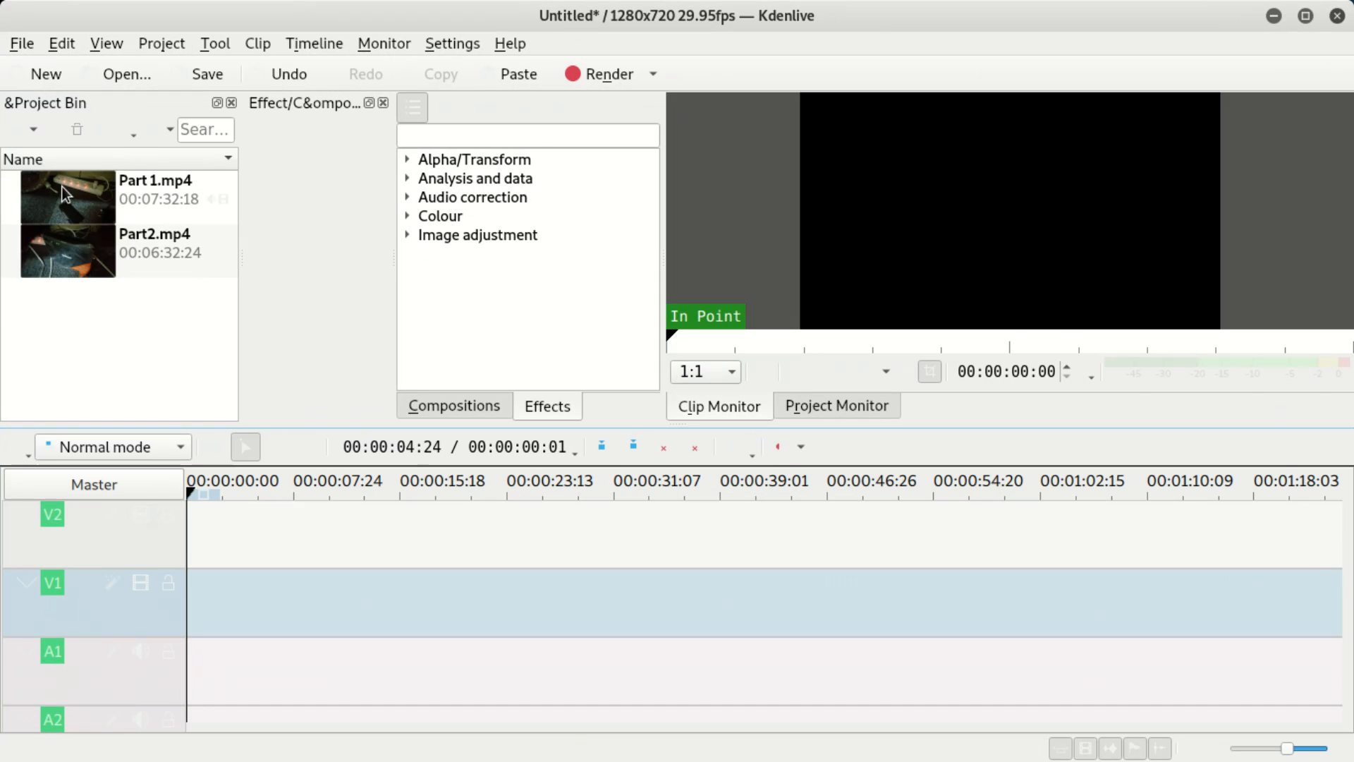
Step: Add Part 1.mp4 to track V2 and move it to the start of the timeline
{"action": "left_click_drag", "start_coordinate": [61, 187], "coordinate": [348, 513]}
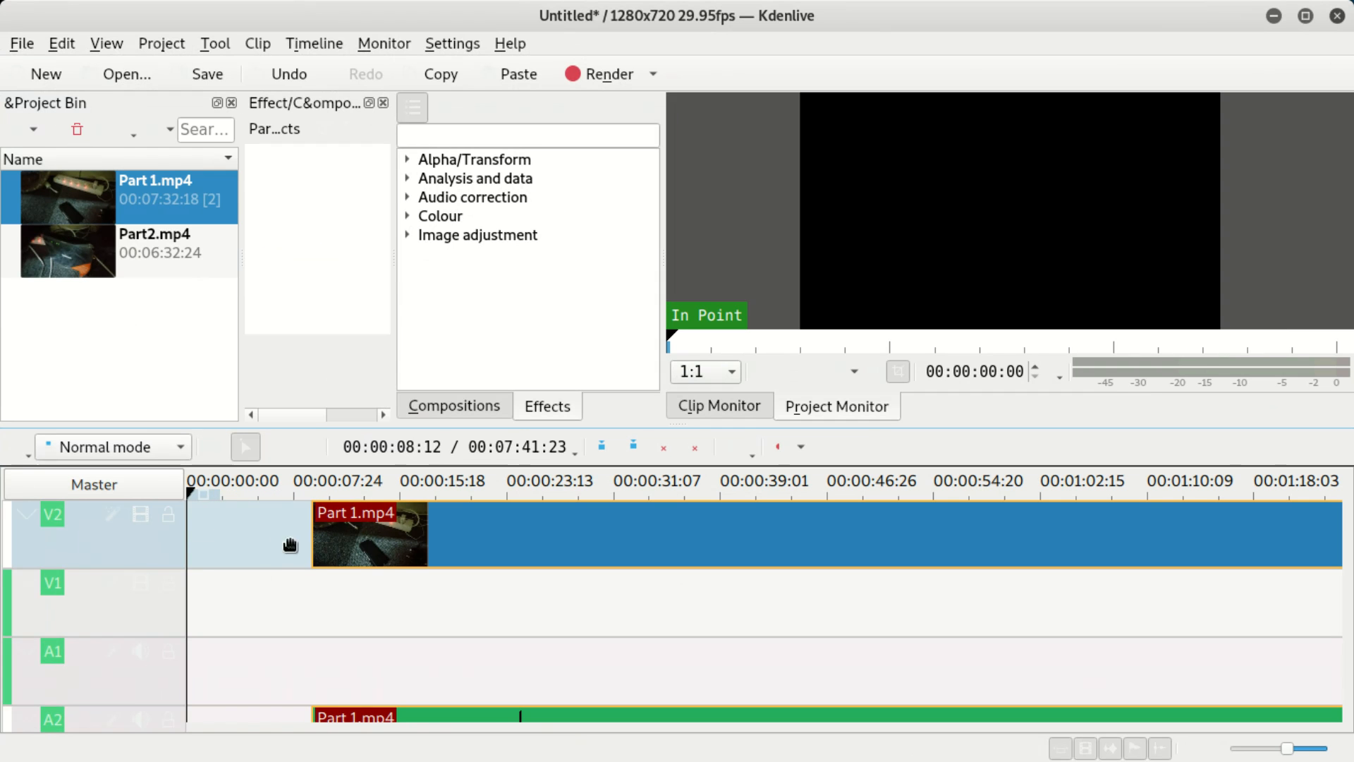
{"action": "left_click_drag", "start_coordinate": [381, 534], "coordinate": [219, 527]}
Step: Try to add Part2.mp4 to track V2 alongside Part 1.mp4
{"action": "left_click", "coordinate": [76, 252]}
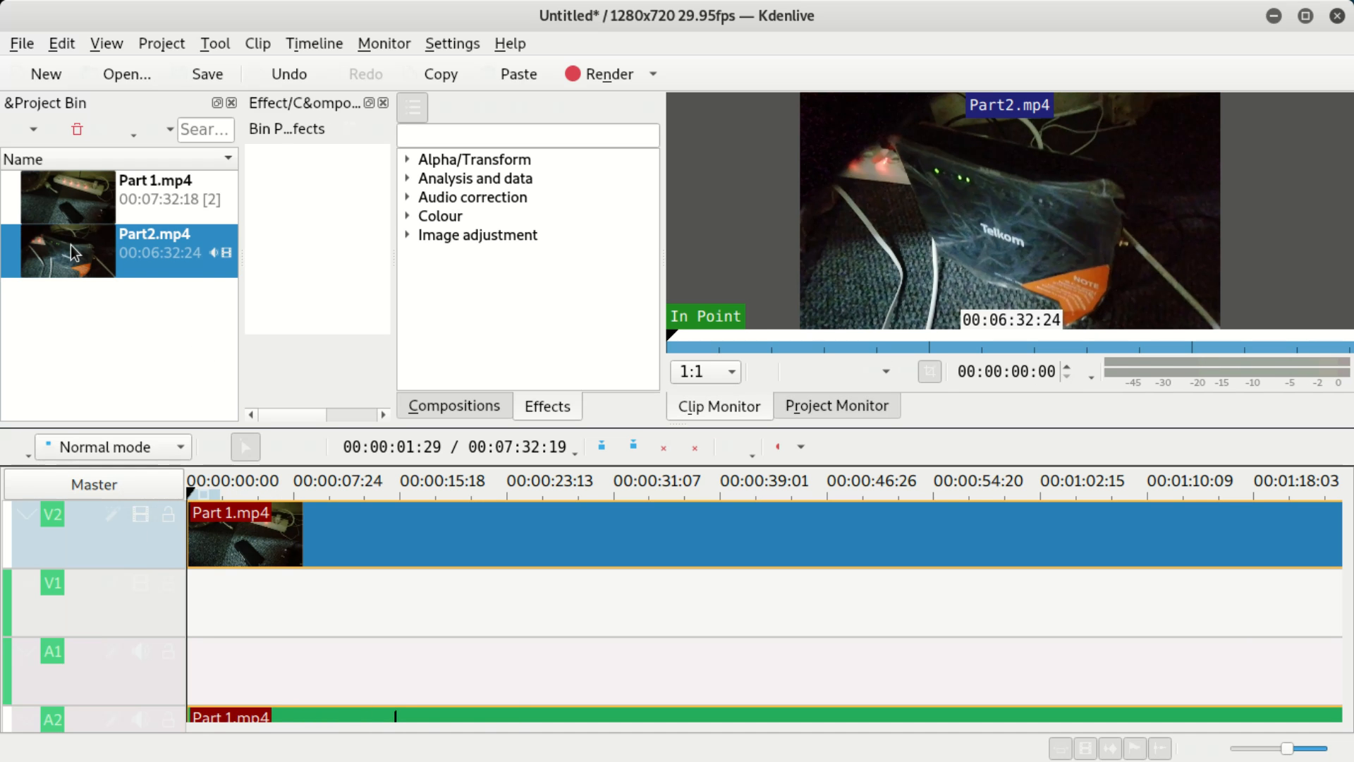
{"action": "left_click_drag", "start_coordinate": [74, 252], "coordinate": [300, 501]}
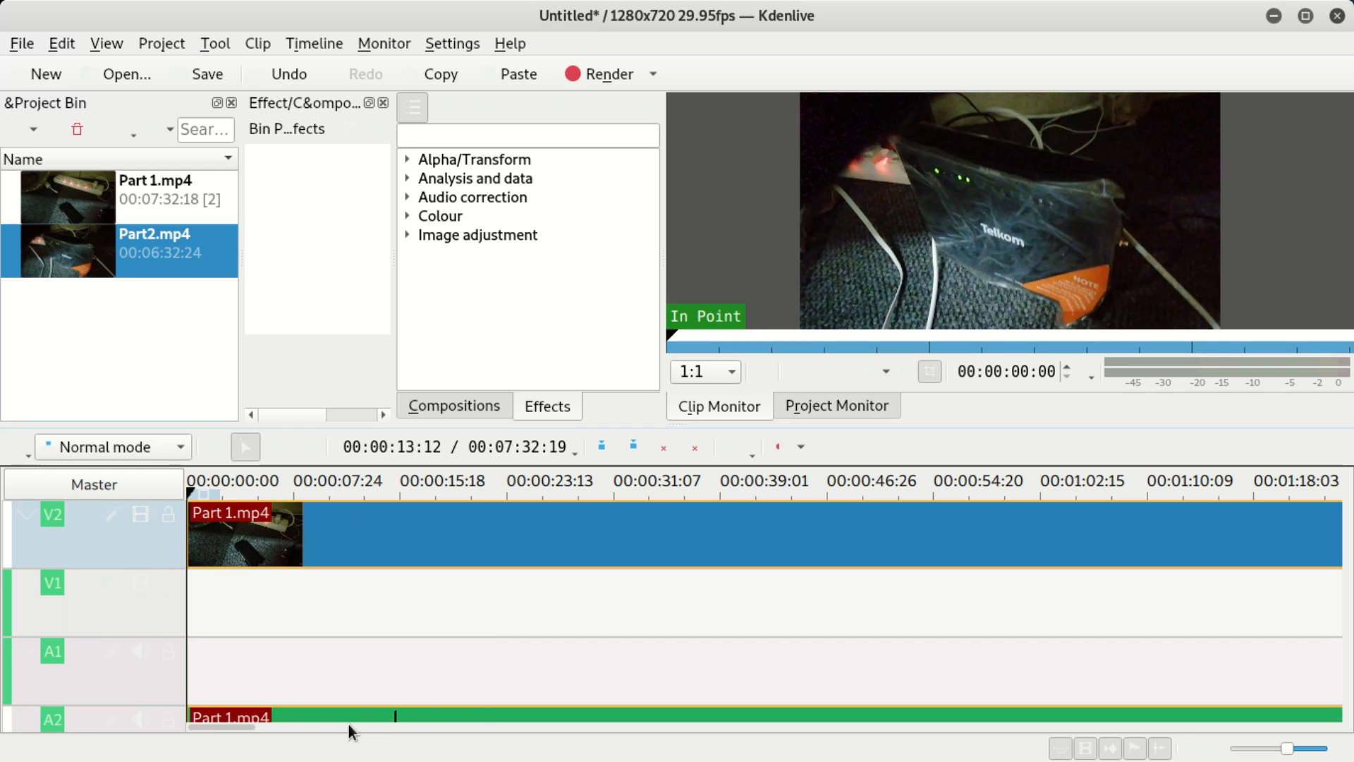
{"action": "left_click_drag", "start_coordinate": [210, 725], "coordinate": [530, 718]}
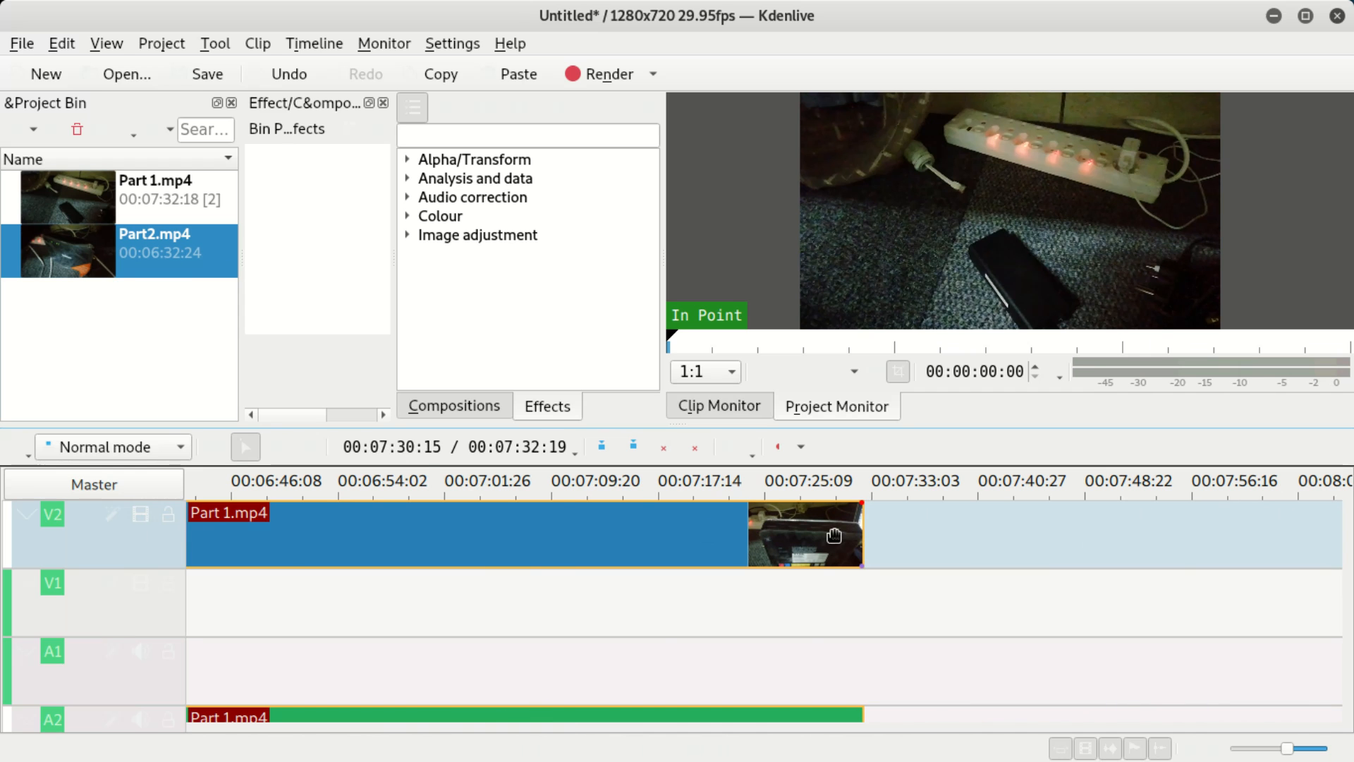
{"action": "left_click_drag", "start_coordinate": [811, 539], "coordinate": [741, 541]}
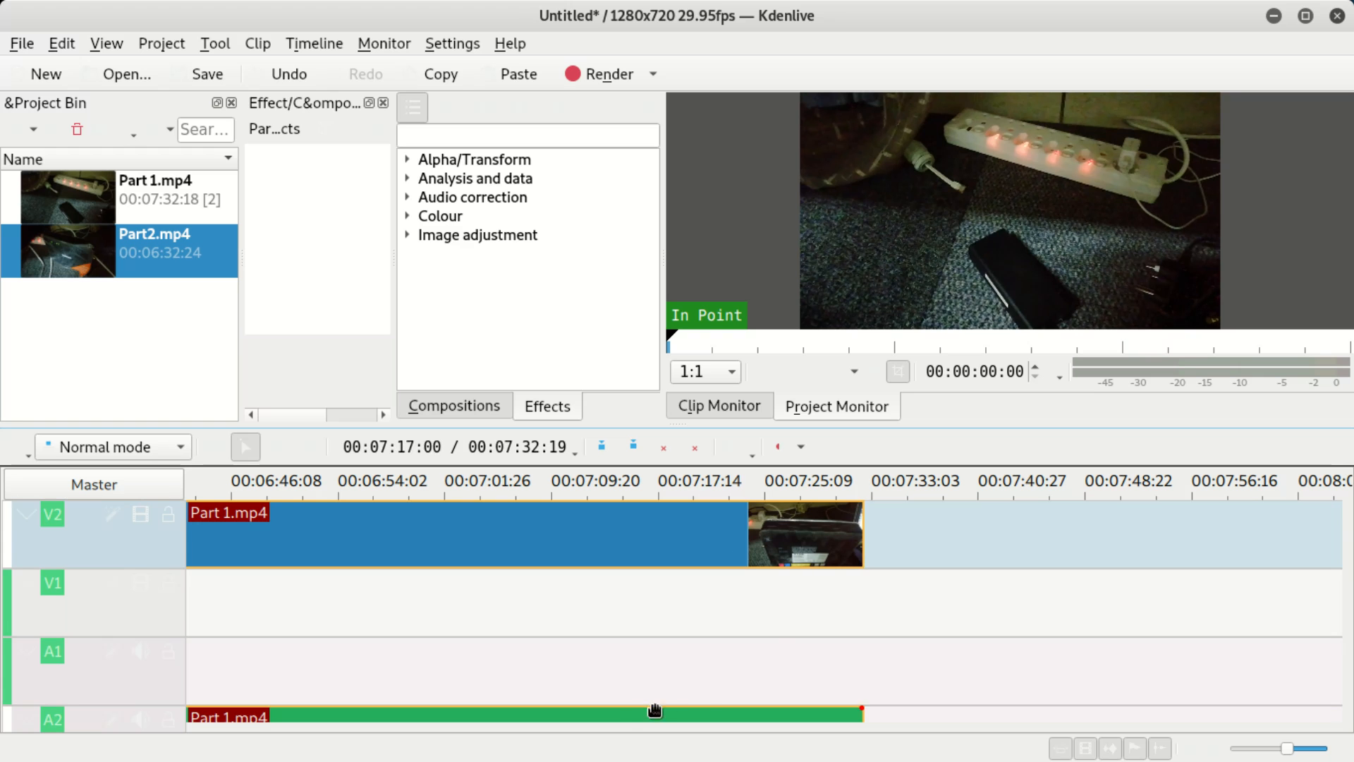
Step: Play and scrub through Part 1.mp4 on the timeline, from its start past its end and back
{"action": "scroll", "coordinate": [640, 716], "scroll_direction": "down", "scroll_amount": 2}
{"action": "left_click", "coordinate": [903, 256]}
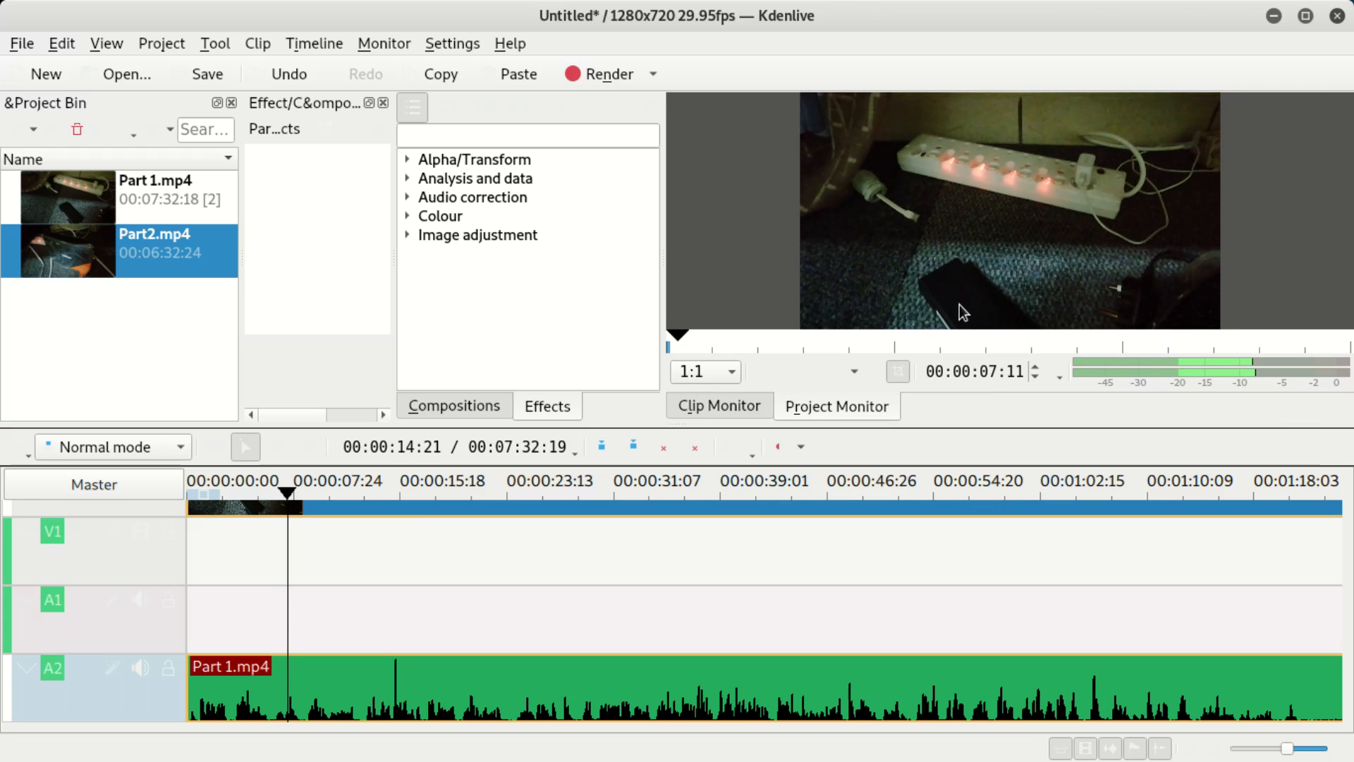
{"action": "left_click_drag", "start_coordinate": [285, 494], "coordinate": [1076, 493]}
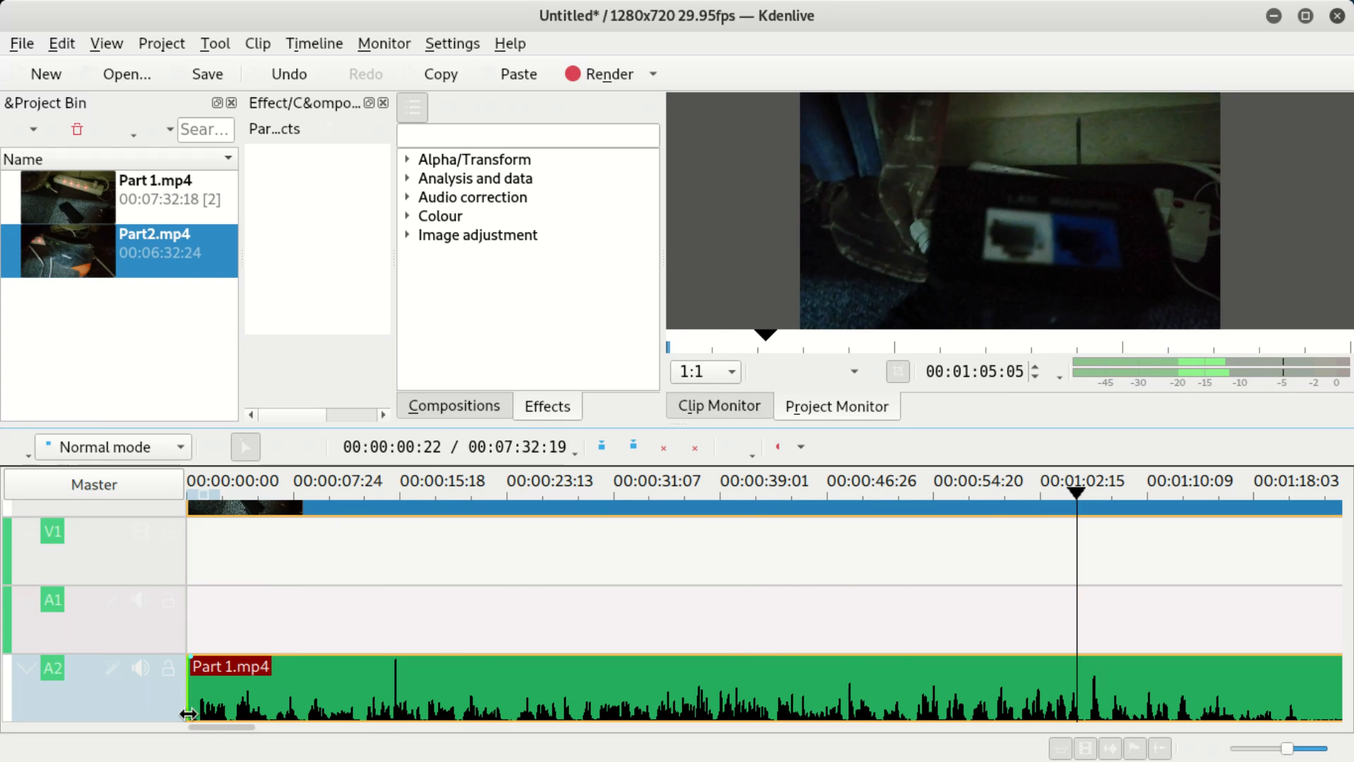
{"action": "mouse_move", "coordinate": [213, 725]}
{"action": "left_mouse_down"}
{"action": "mouse_move", "coordinate": [353, 725]}
{"action": "mouse_move", "coordinate": [220, 724]}
{"action": "left_mouse_up"}
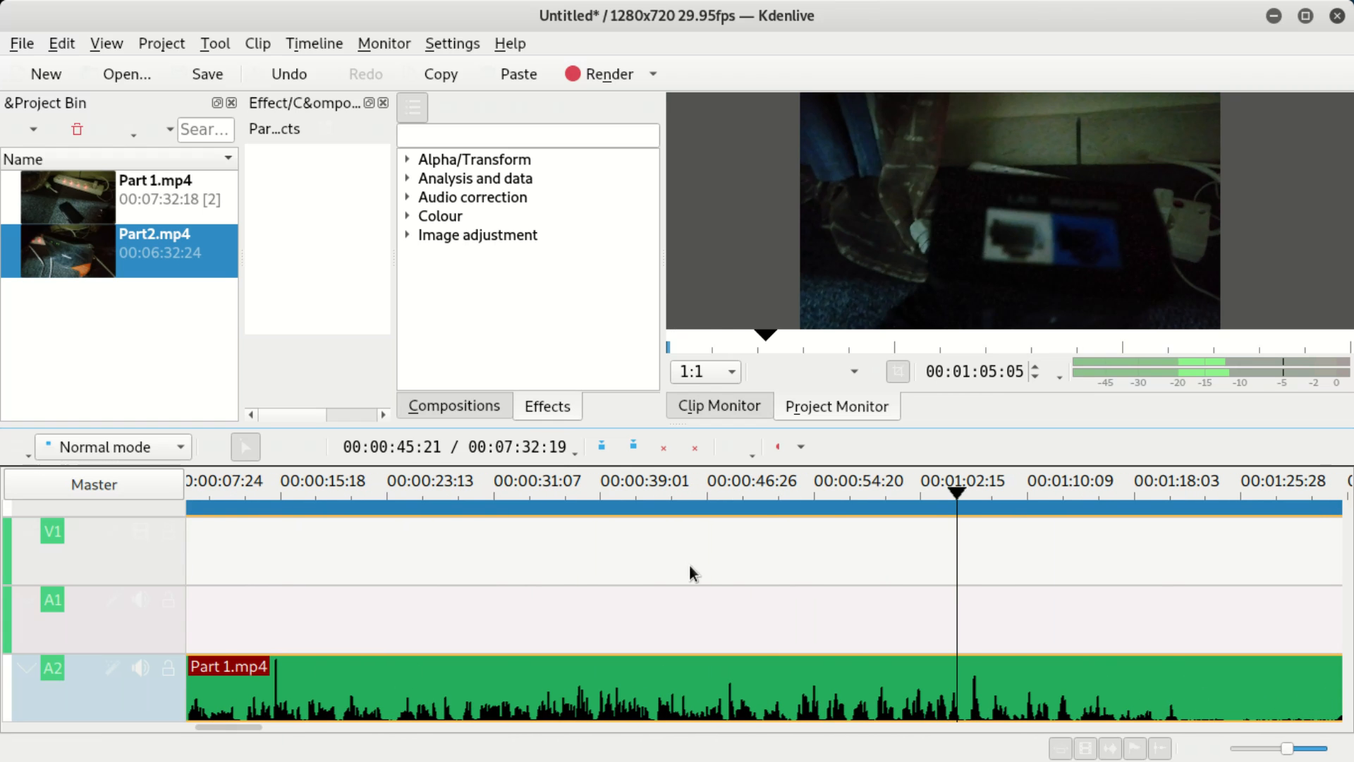
{"action": "left_click_drag", "start_coordinate": [958, 489], "coordinate": [1215, 488]}
{"action": "left_click_drag", "start_coordinate": [217, 726], "coordinate": [279, 726]}
{"action": "left_click", "coordinate": [696, 493]}
{"action": "left_click_drag", "start_coordinate": [720, 493], "coordinate": [1090, 492]}
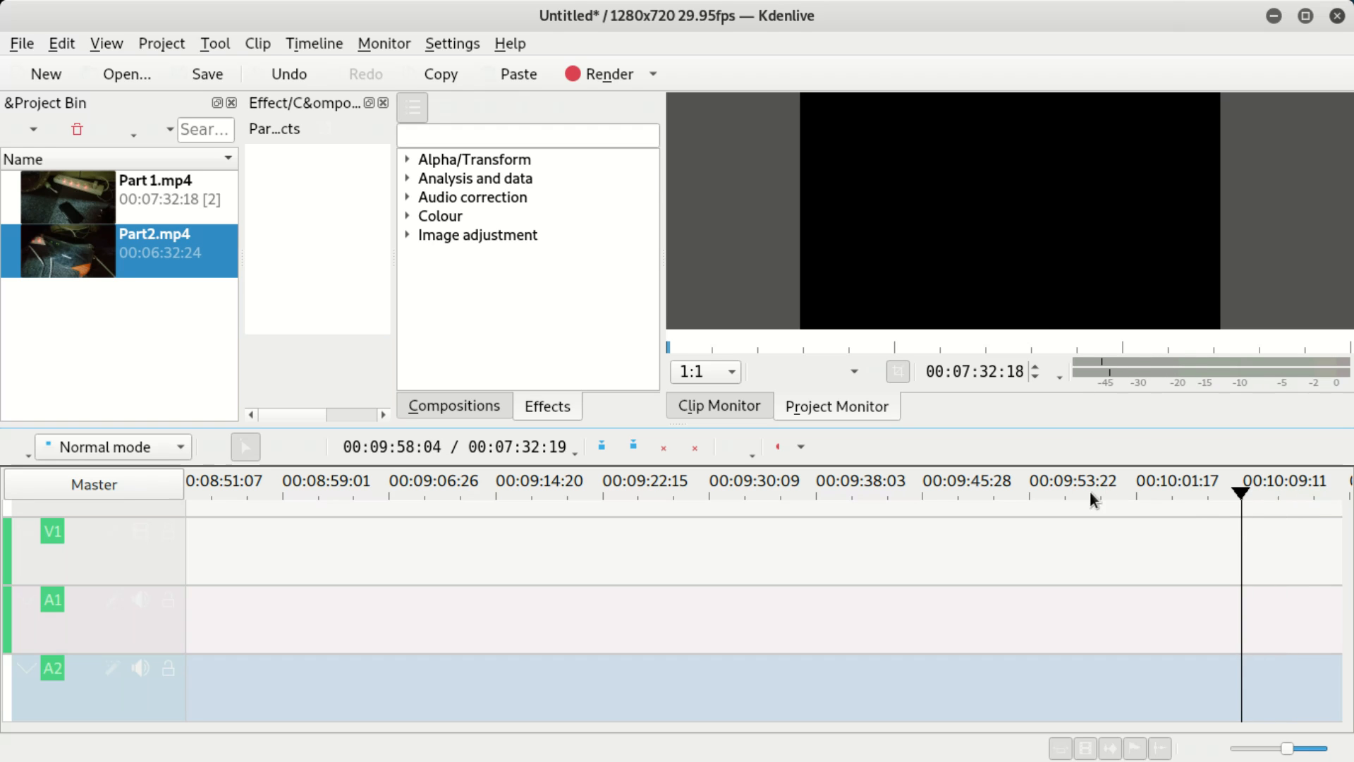
{"action": "left_click", "coordinate": [926, 206]}
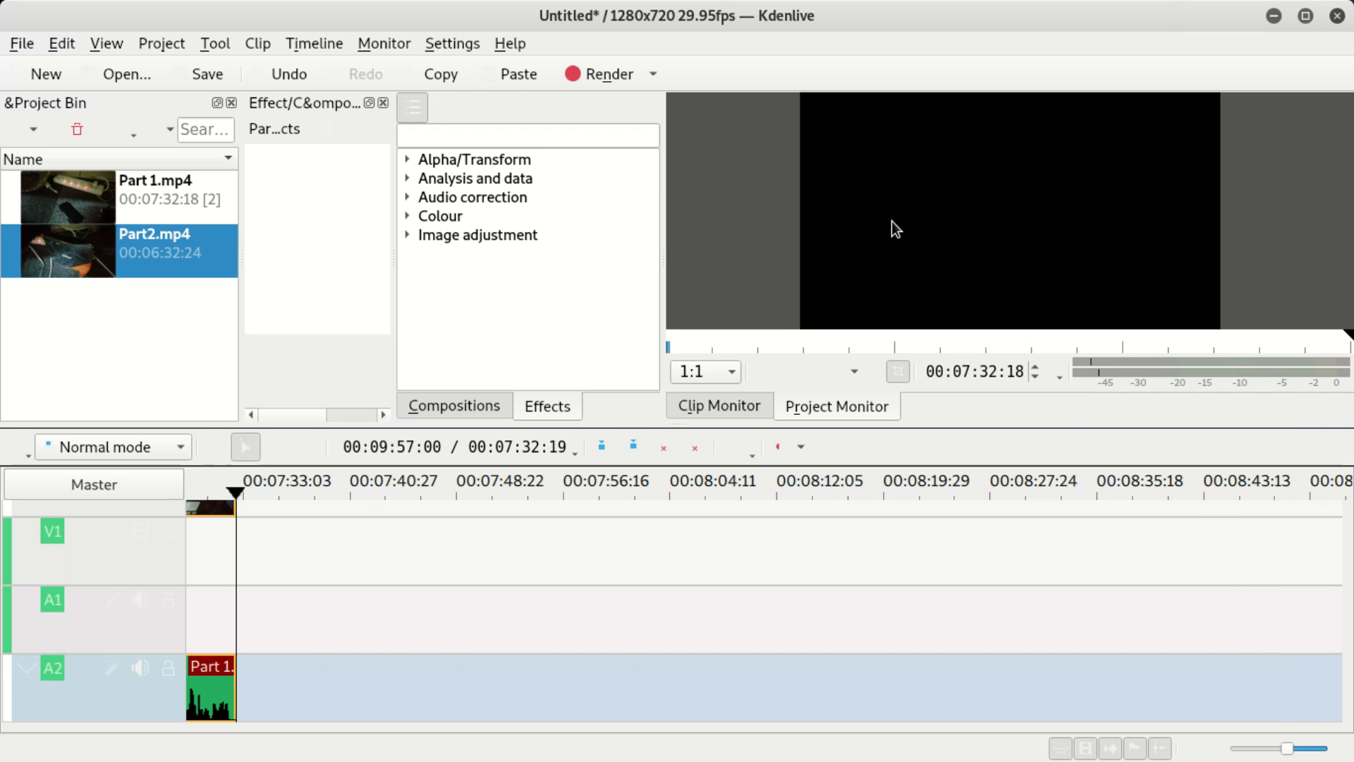
{"action": "left_click_drag", "start_coordinate": [212, 493], "coordinate": [51, 484]}
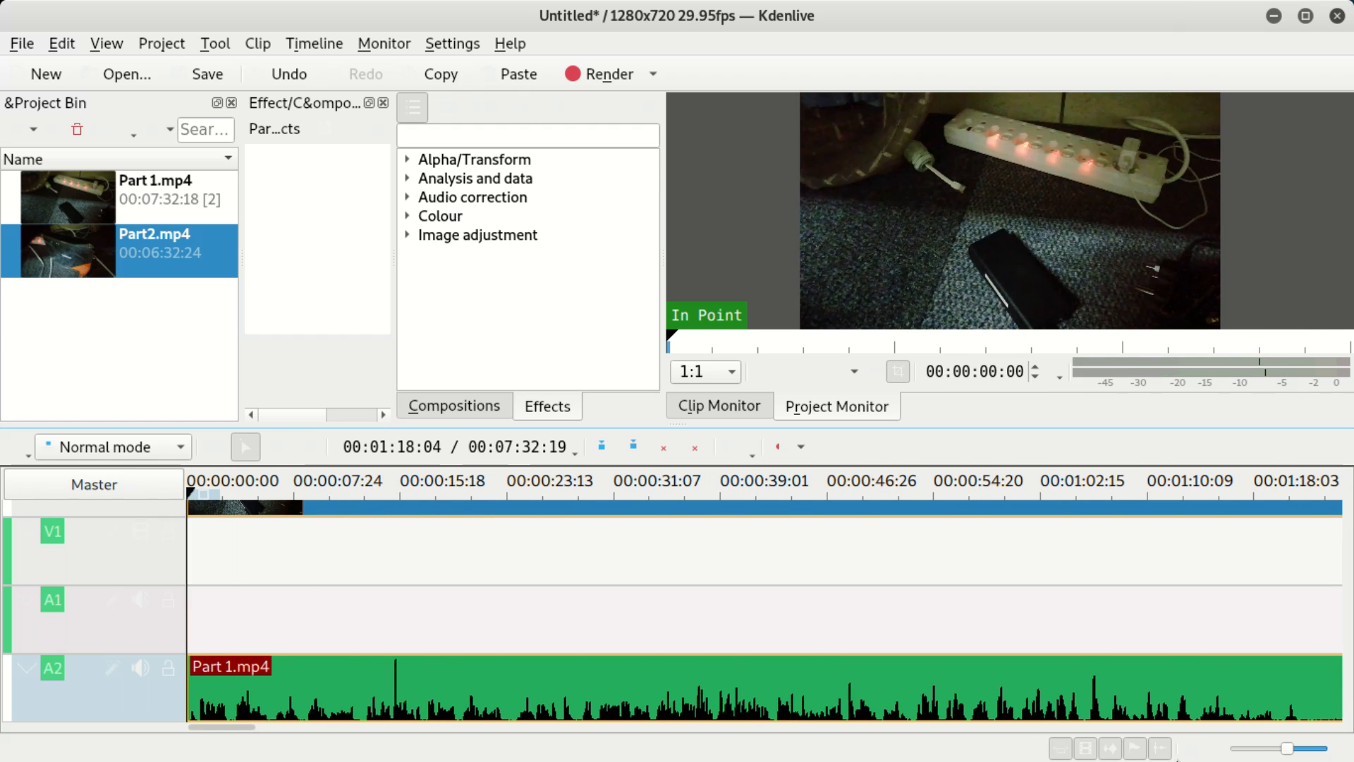
Step: Delete the Part 1.mp4 clip from the timeline and check the project playback
{"action": "right_click", "coordinate": [268, 540]}
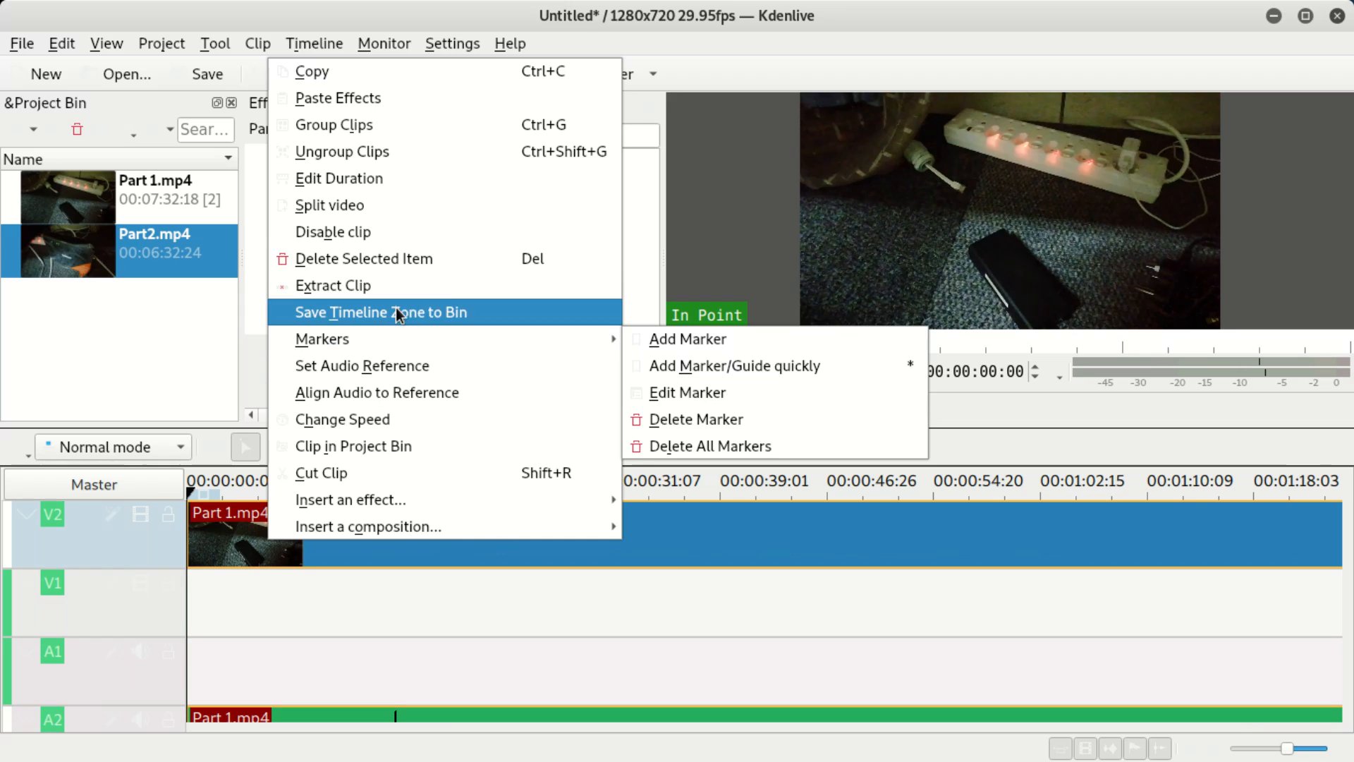
{"action": "left_click", "coordinate": [420, 265]}
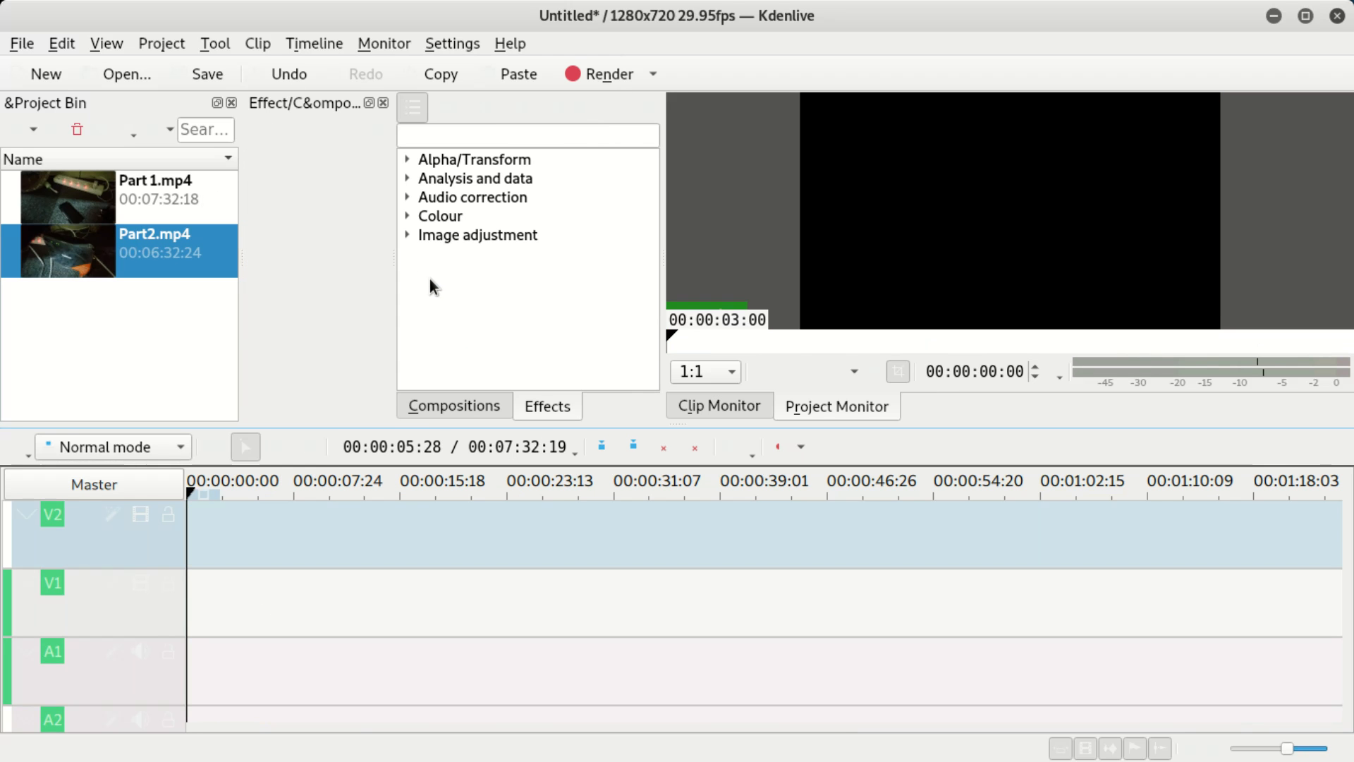
{"action": "left_click", "coordinate": [365, 532]}
{"action": "left_click", "coordinate": [917, 272]}
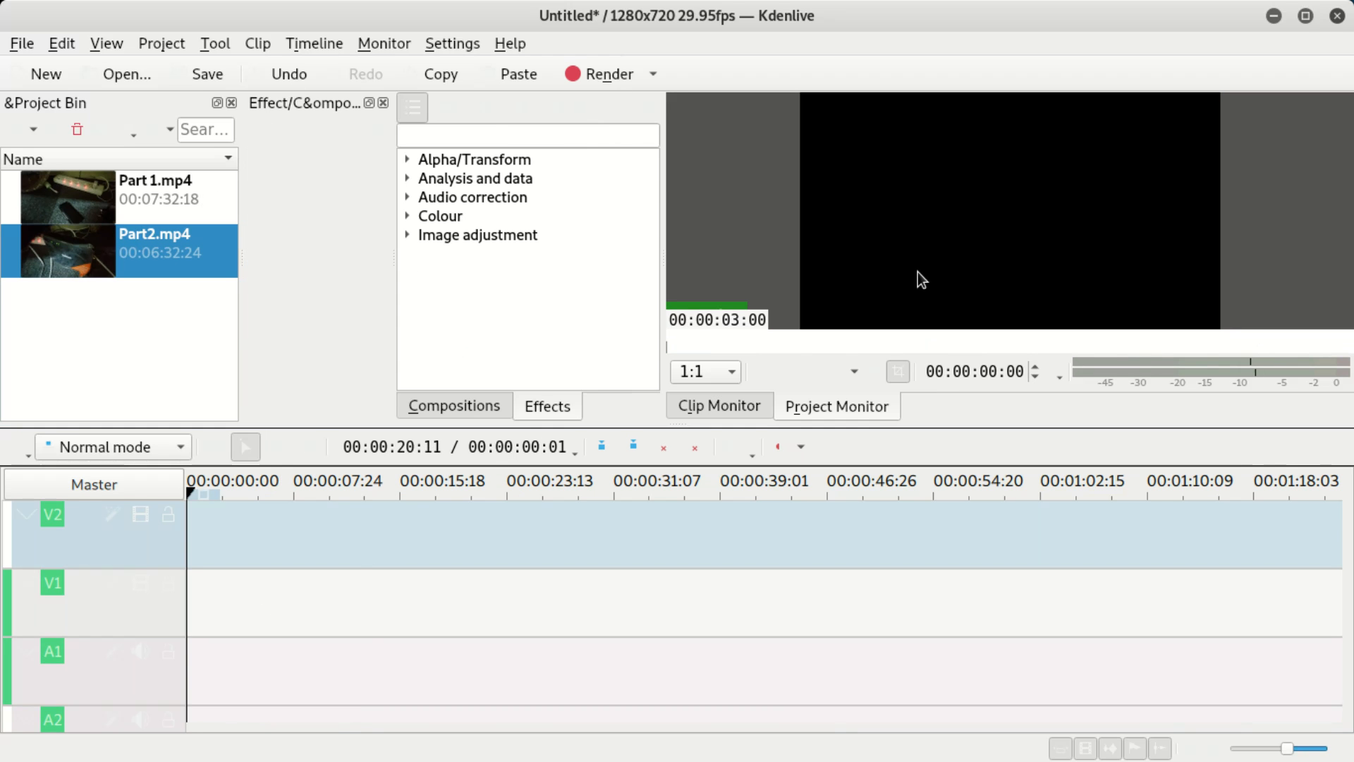
{"action": "key", "text": "i"}
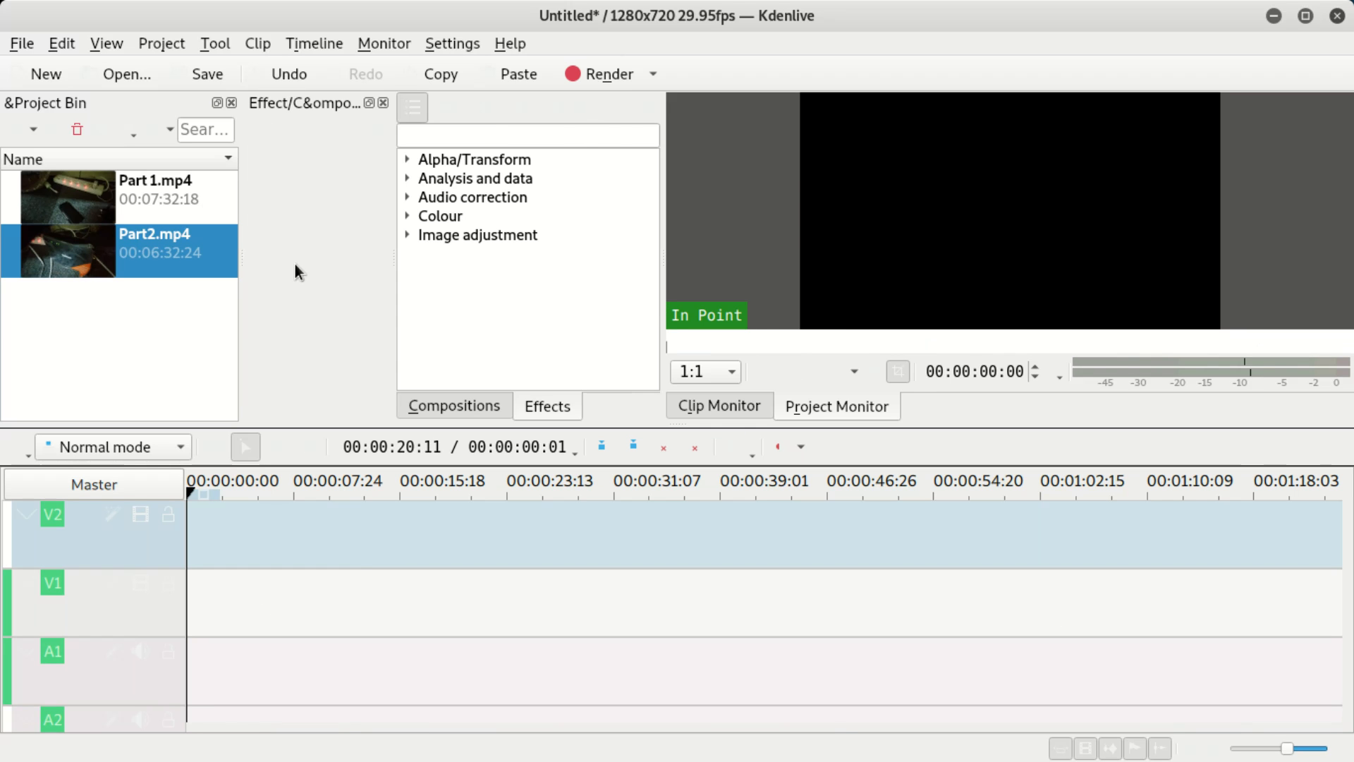
Step: Place Part 1.mp4 at the start of track V2 and Part2.mp4 on track V1 about 9 seconds in
{"action": "left_click", "coordinate": [189, 192]}
{"action": "left_click_drag", "start_coordinate": [143, 201], "coordinate": [194, 521]}
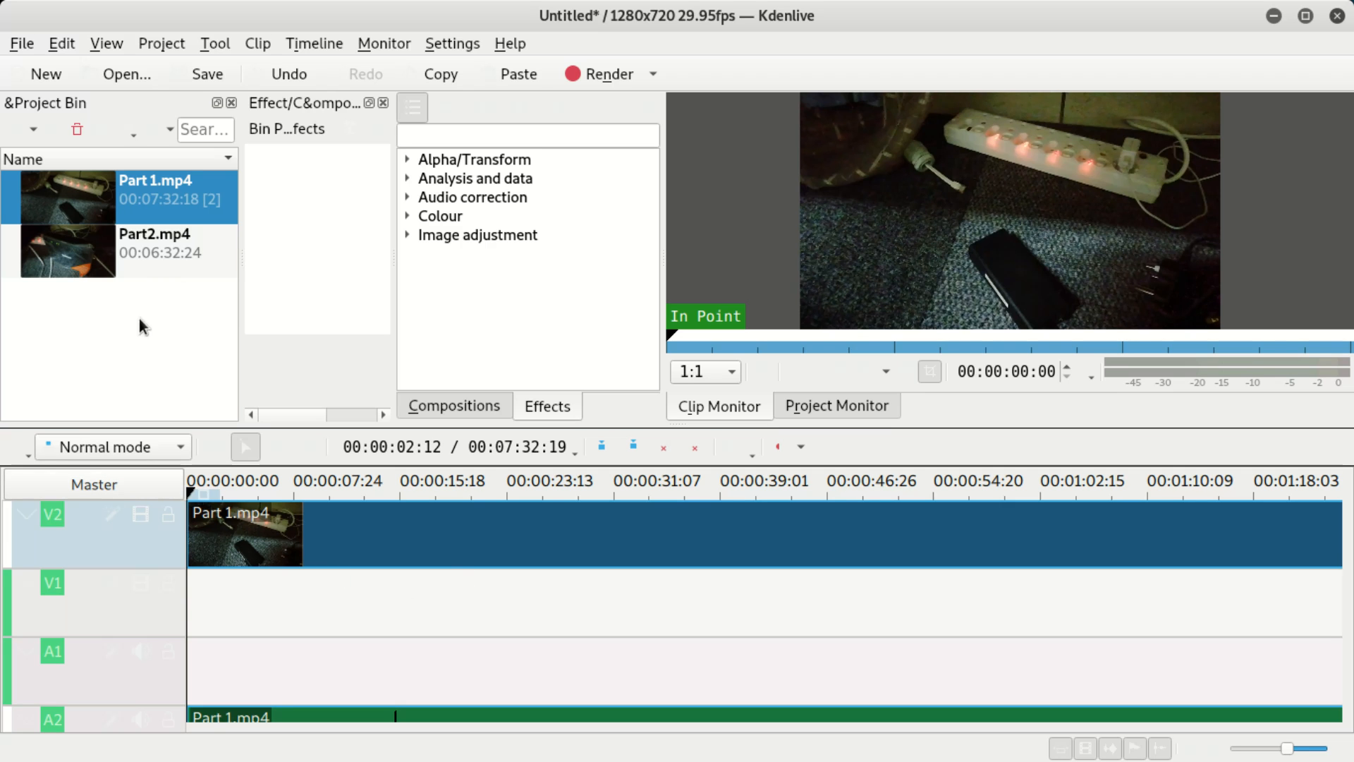
{"action": "left_click_drag", "start_coordinate": [90, 256], "coordinate": [303, 588]}
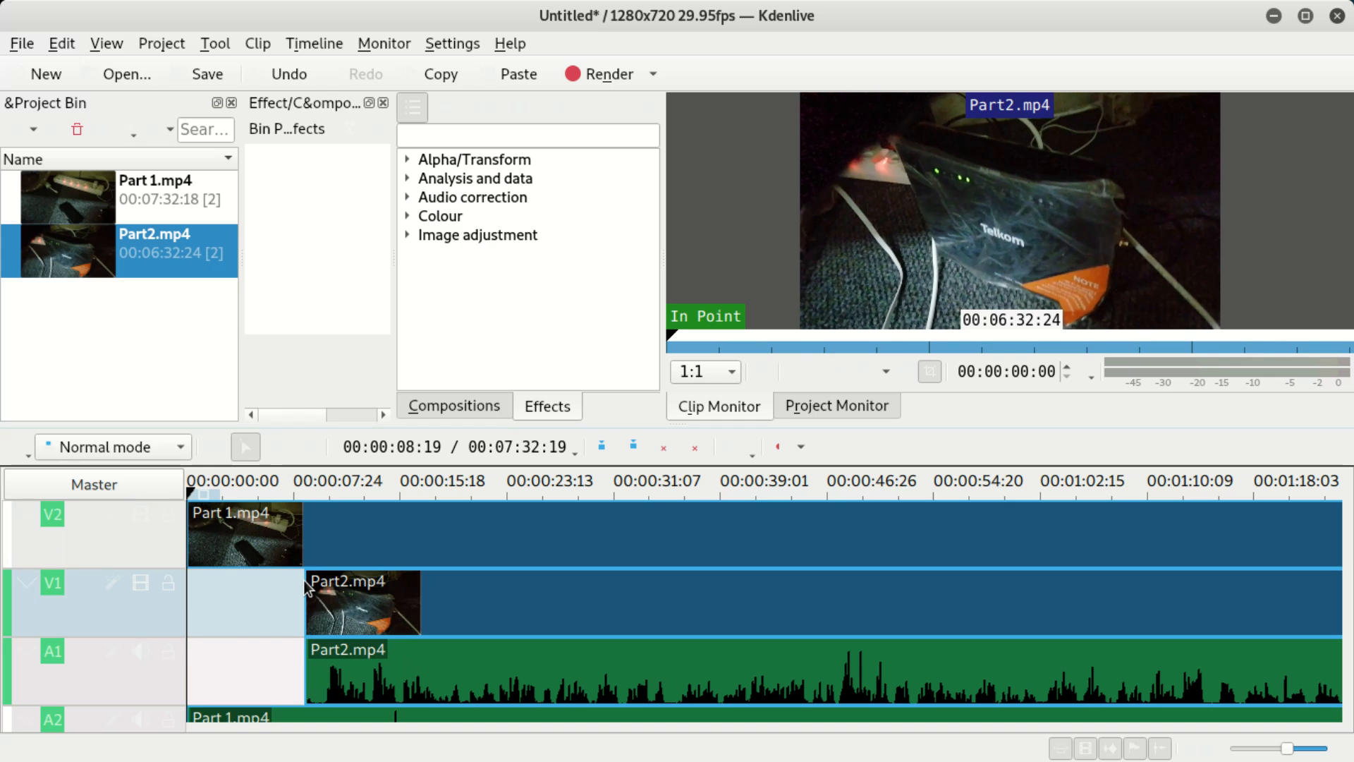
Step: Play the beginning of the timeline to preview the overlapping clips on tracks V2 and V1
{"action": "left_click", "coordinate": [232, 582]}
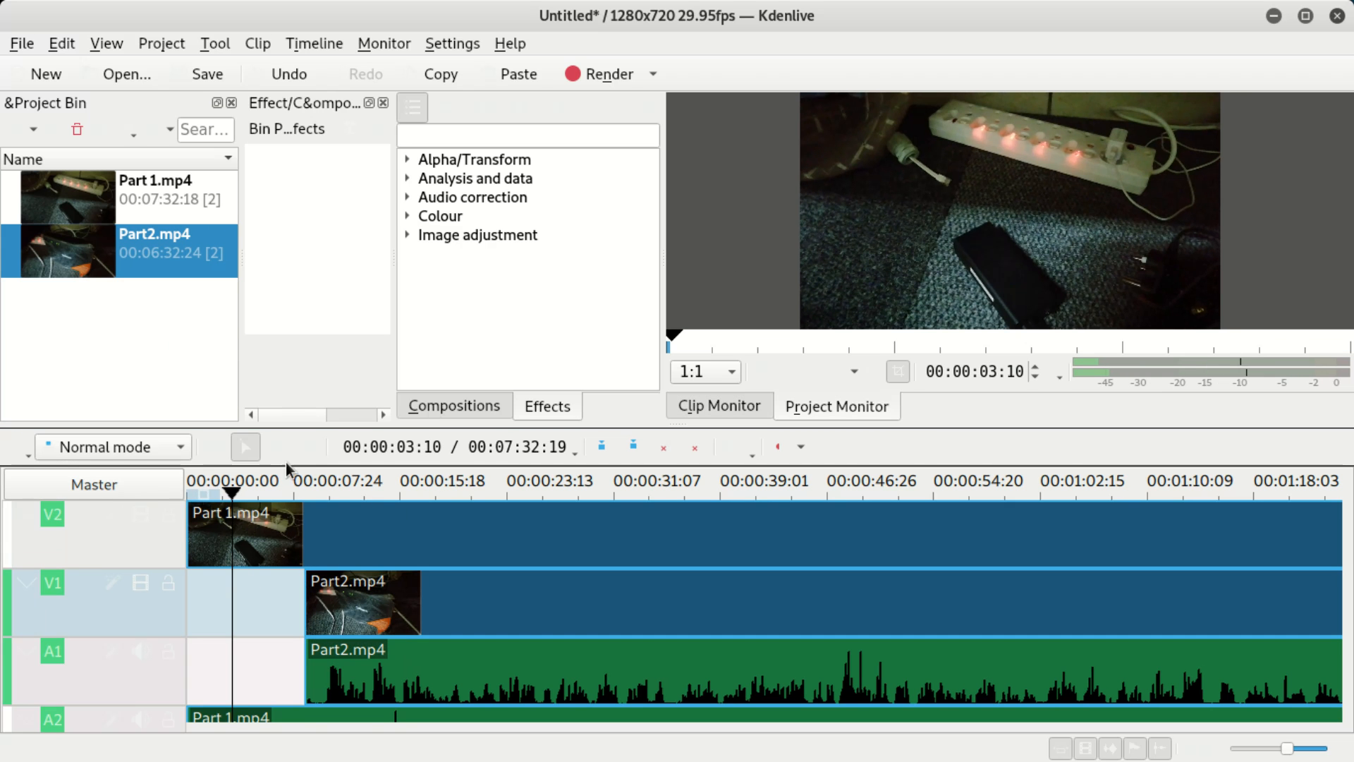
{"action": "key", "text": "space"}
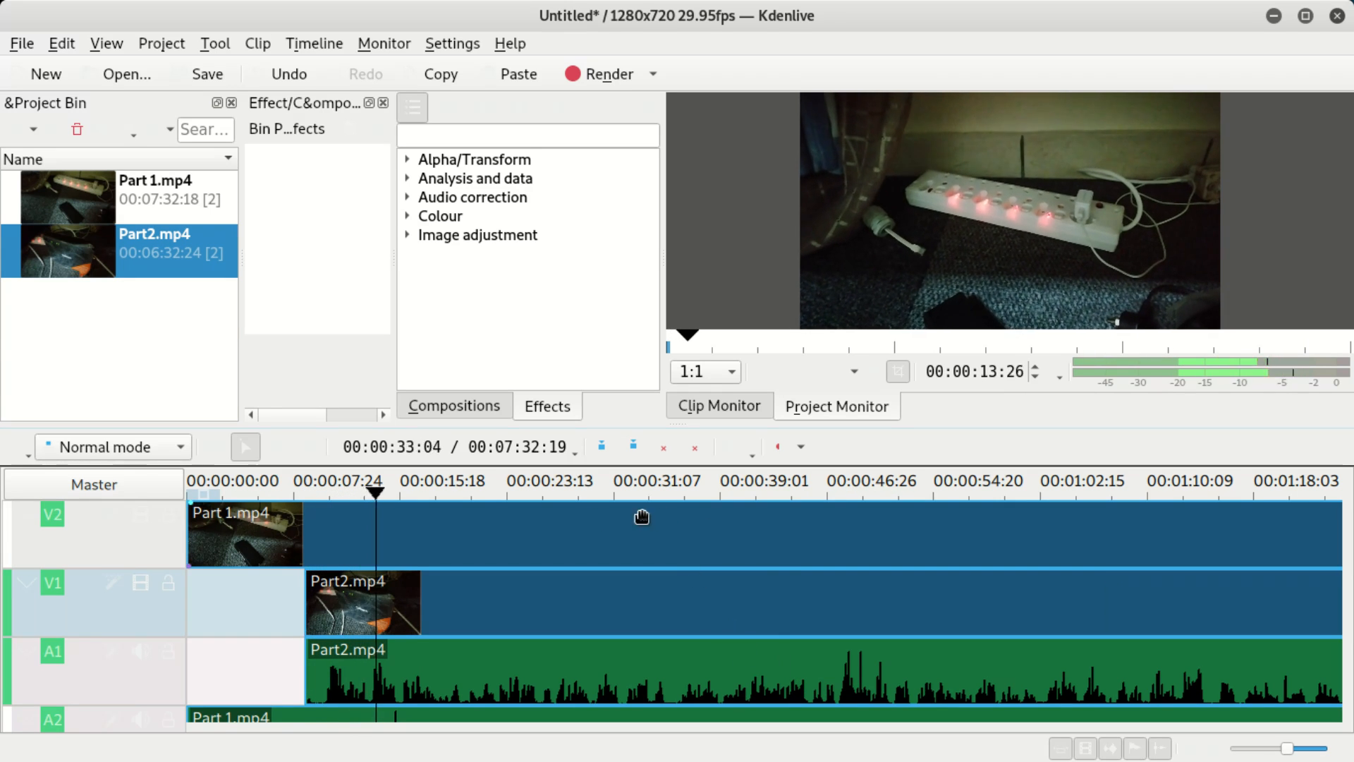
{"action": "left_click", "coordinate": [291, 550]}
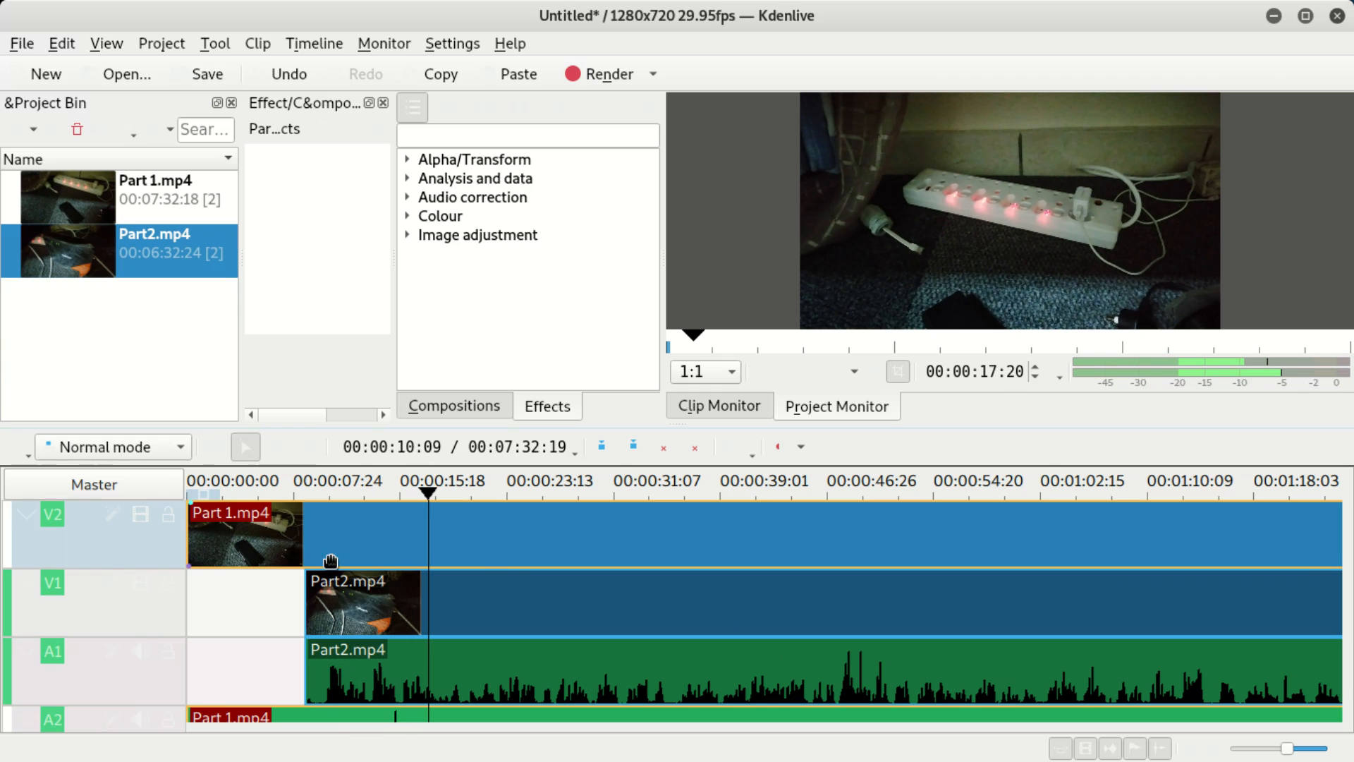
Step: Move Part2.mp4 along track V1 until it starts at 07:32:18, directly where Part 1.mp4 ends
{"action": "left_click_drag", "start_coordinate": [315, 583], "coordinate": [1221, 587]}
{"action": "left_click_drag", "start_coordinate": [227, 723], "coordinate": [270, 725]}
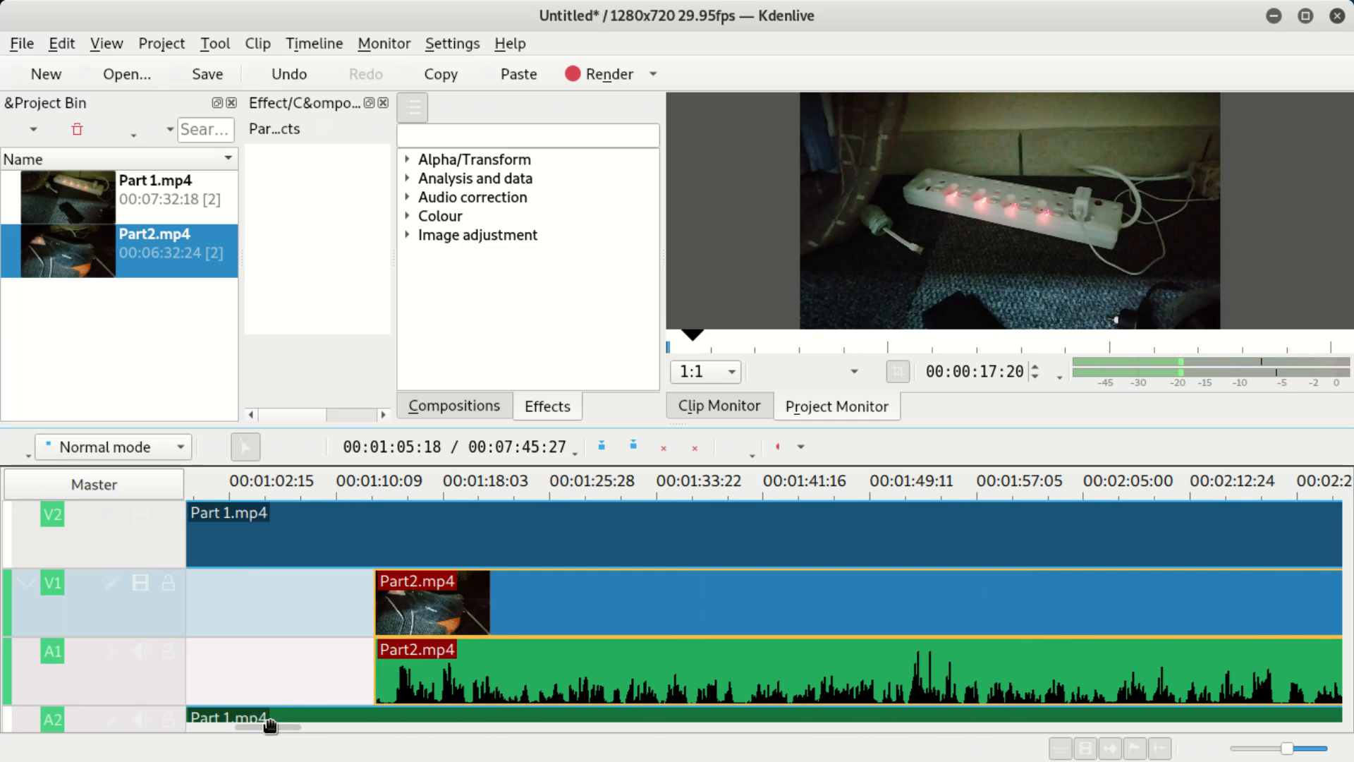
{"action": "left_click_drag", "start_coordinate": [433, 608], "coordinate": [862, 608]}
{"action": "left_click_drag", "start_coordinate": [243, 722], "coordinate": [298, 722]}
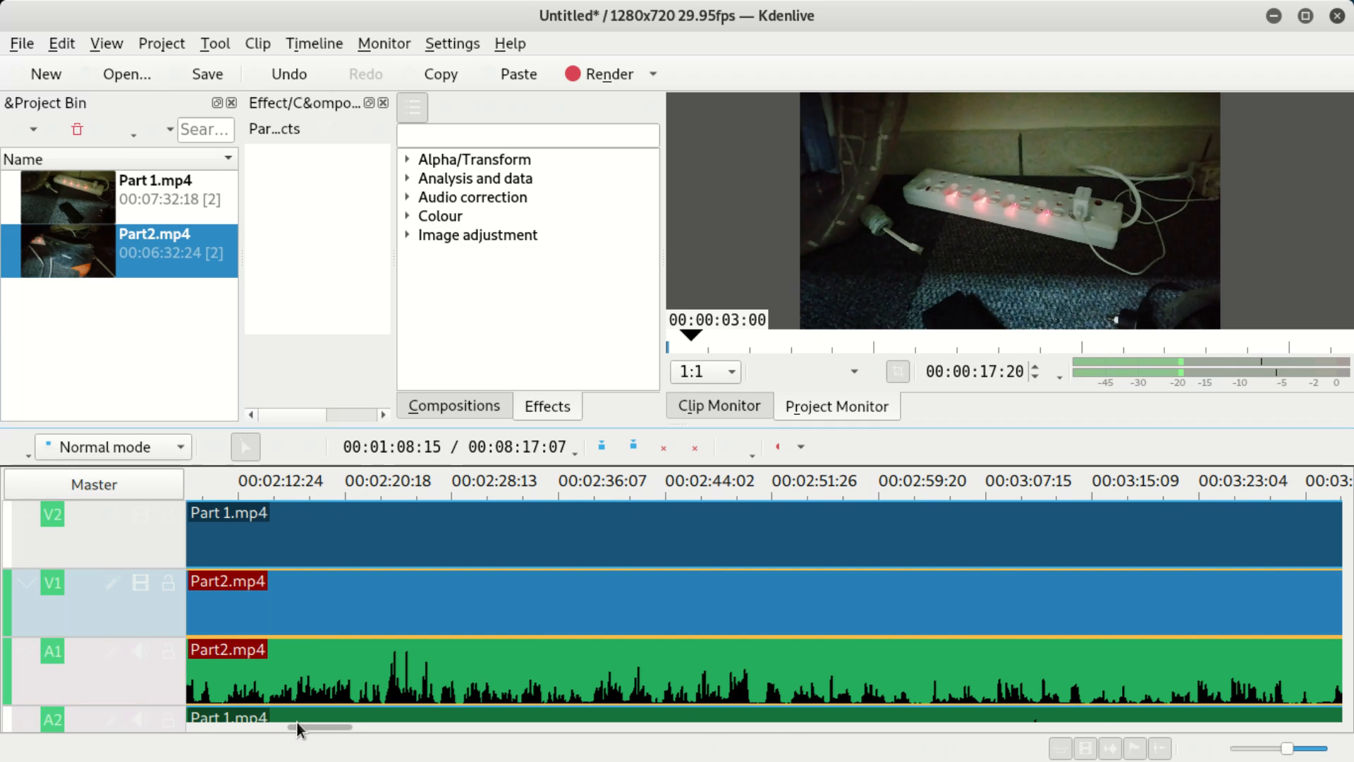
{"action": "left_click_drag", "start_coordinate": [302, 616], "coordinate": [894, 618]}
{"action": "left_click_drag", "start_coordinate": [558, 621], "coordinate": [944, 618]}
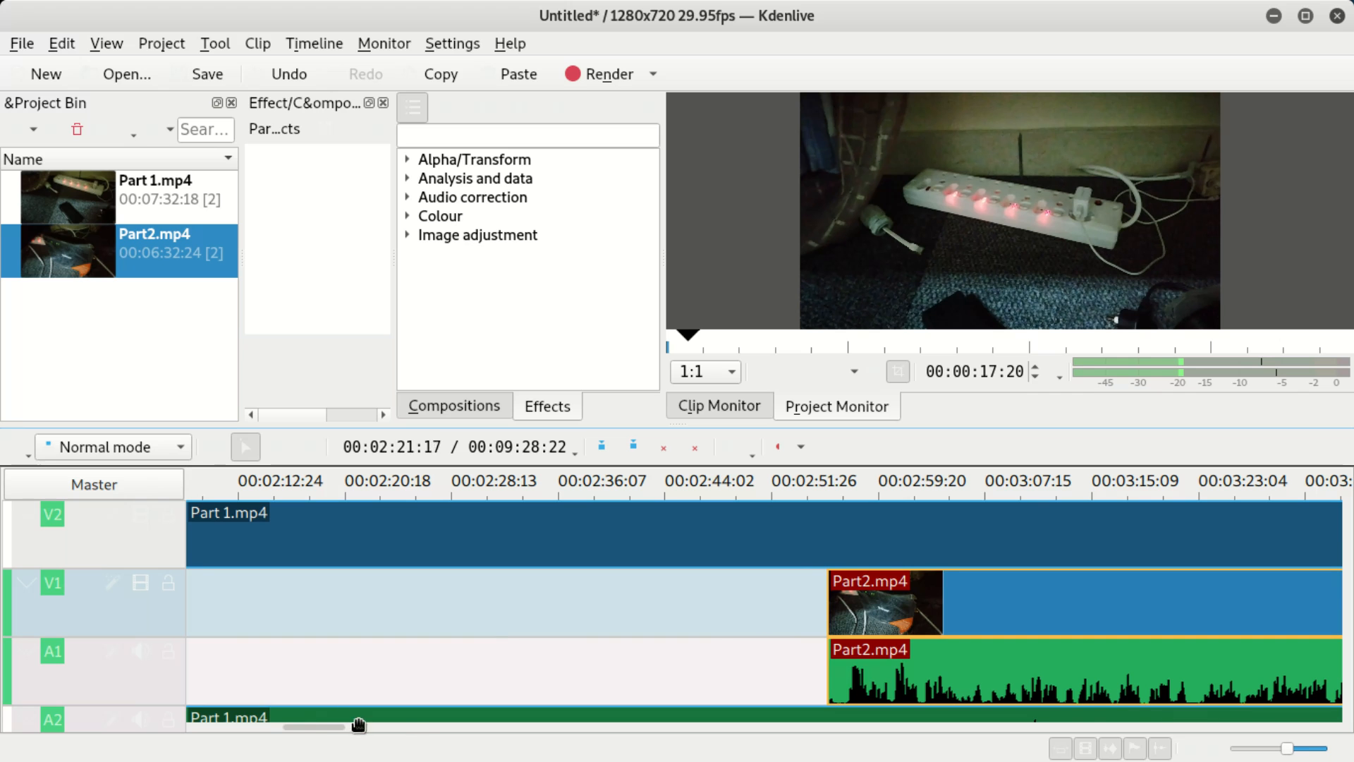
{"action": "left_click_drag", "start_coordinate": [322, 725], "coordinate": [446, 725]}
{"action": "left_click_drag", "start_coordinate": [412, 635], "coordinate": [1149, 587]}
{"action": "left_click_drag", "start_coordinate": [451, 621], "coordinate": [1235, 601]}
{"action": "left_click_drag", "start_coordinate": [430, 635], "coordinate": [1265, 615]}
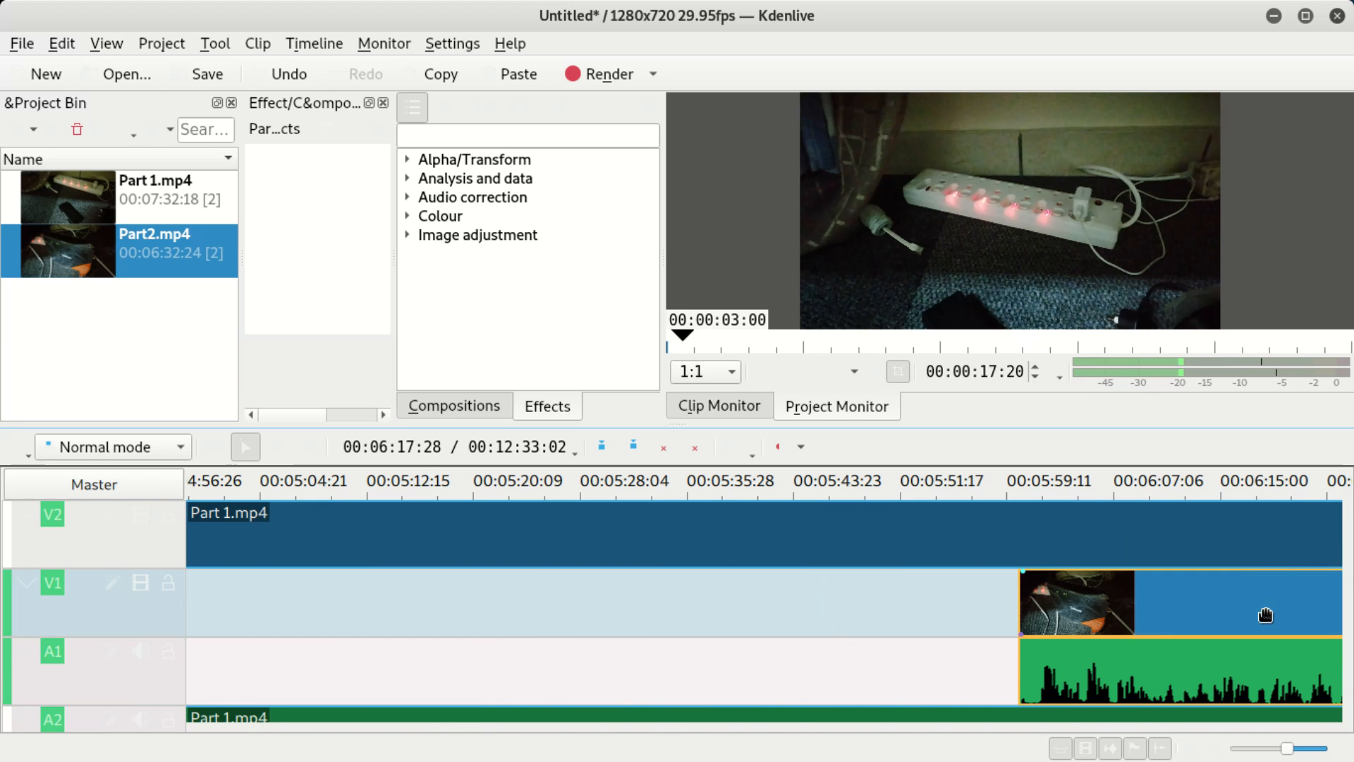
{"action": "left_click_drag", "start_coordinate": [409, 730], "coordinate": [461, 731]}
{"action": "left_click_drag", "start_coordinate": [346, 670], "coordinate": [983, 617]}
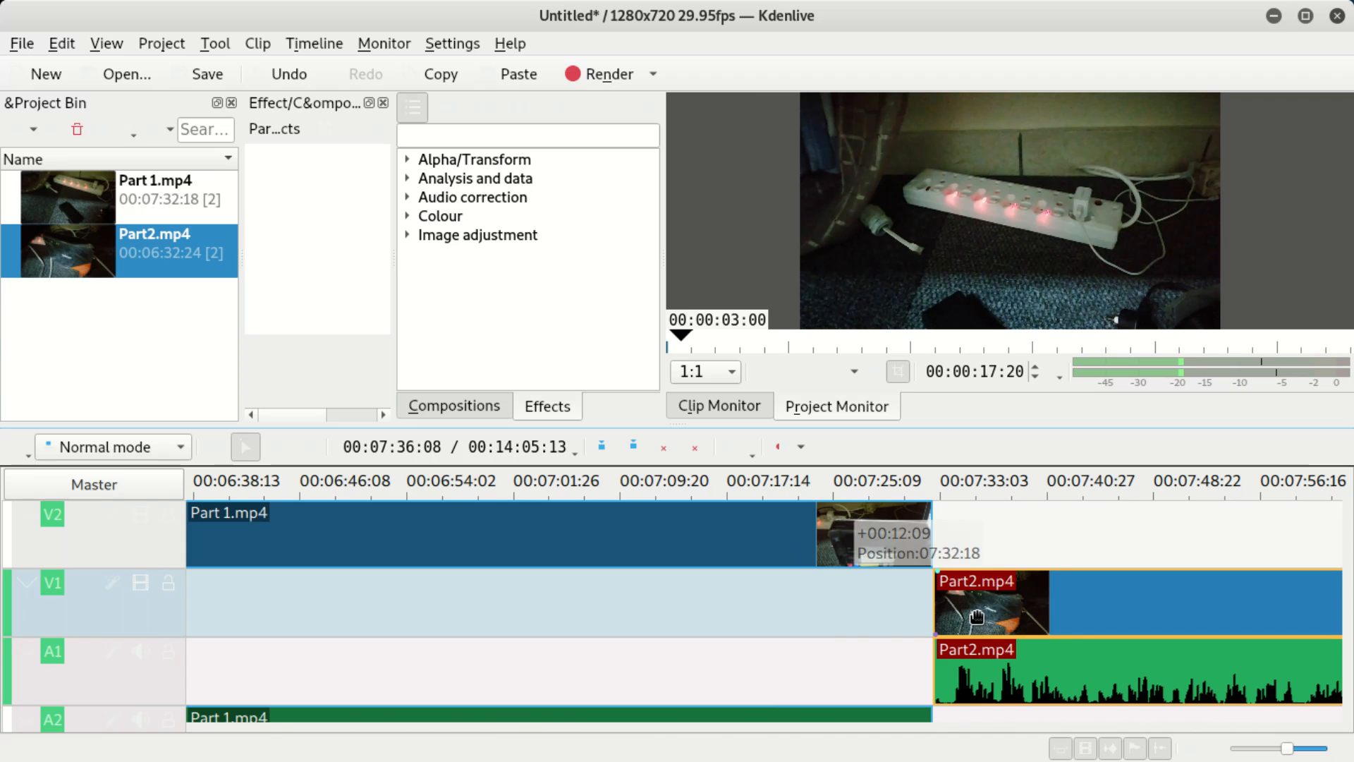
Step: Play the project and scrub to the end of Part 1.mp4 to review the changeover to Part2.mp4
{"action": "left_click", "coordinate": [638, 518]}
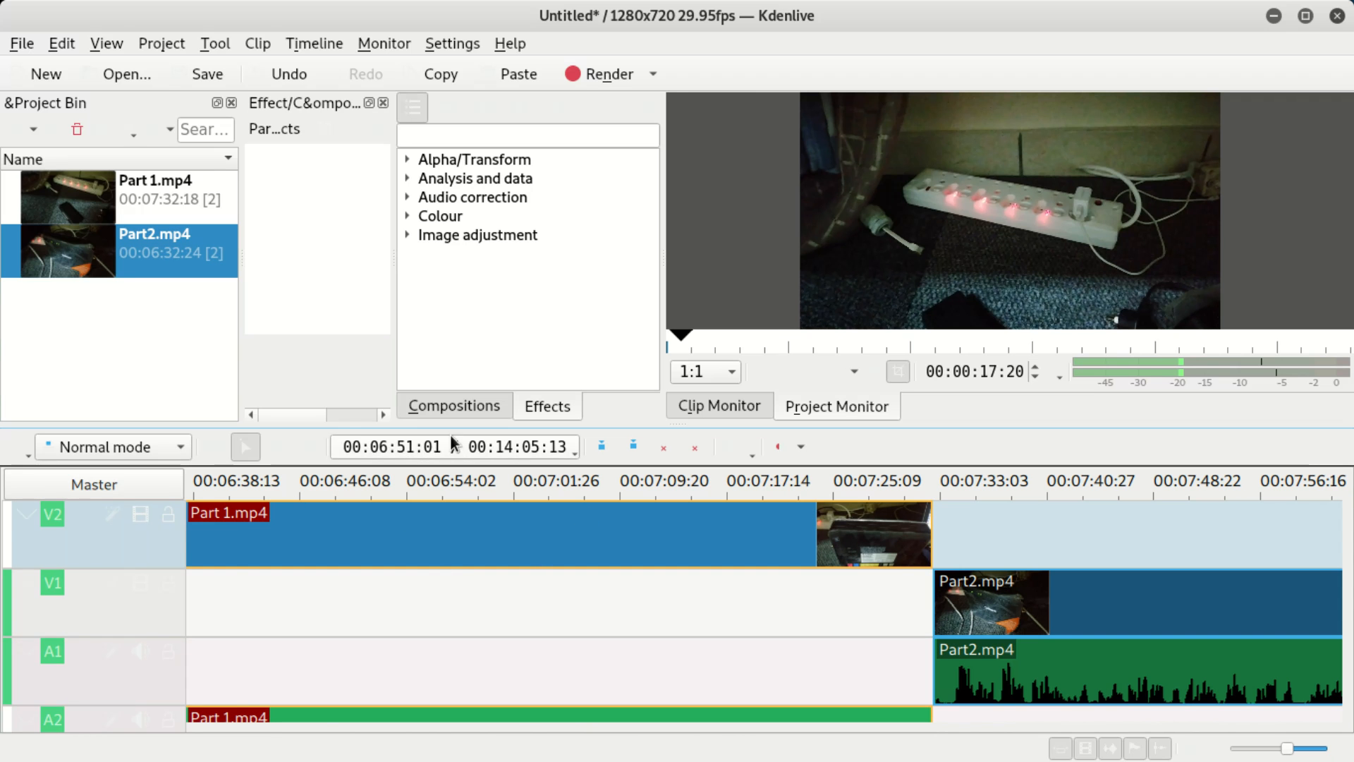
{"action": "left_click", "coordinate": [1021, 212]}
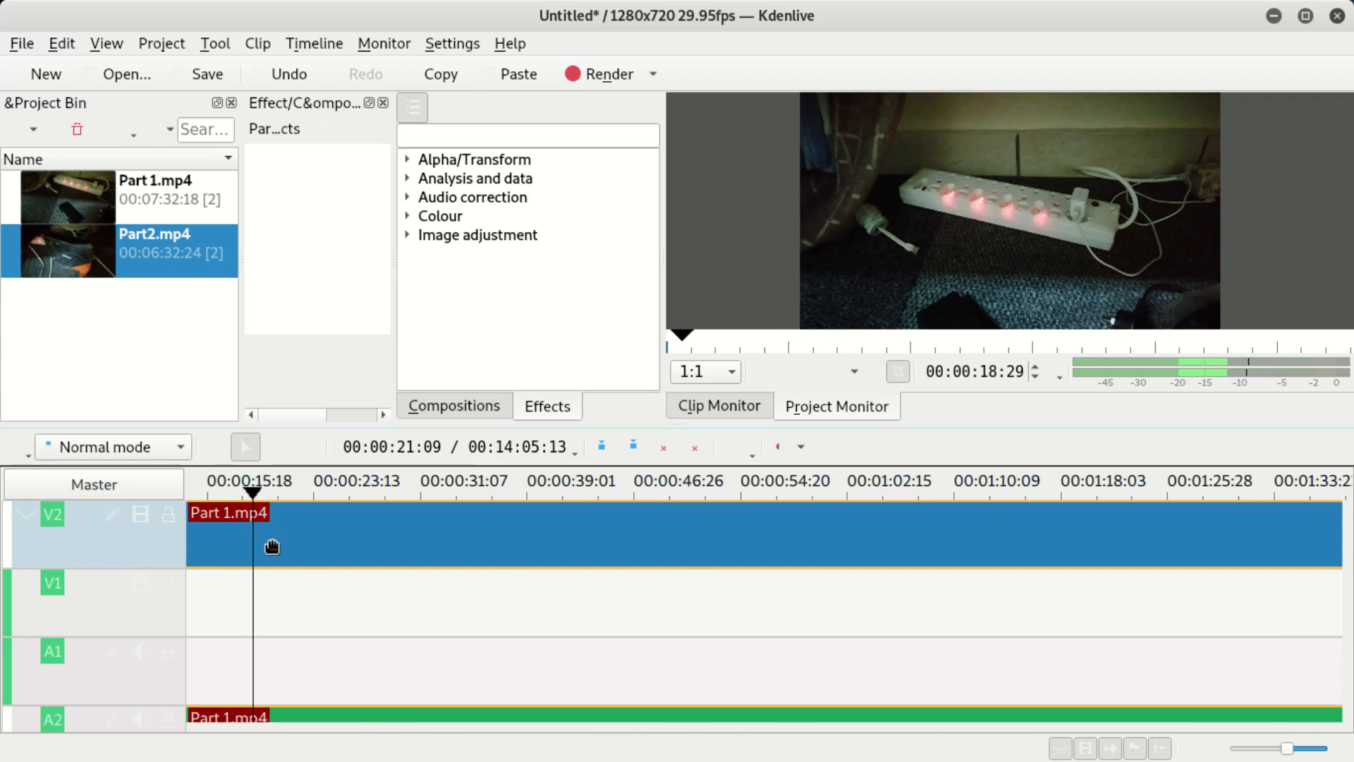
{"action": "left_click_drag", "start_coordinate": [243, 493], "coordinate": [1219, 492]}
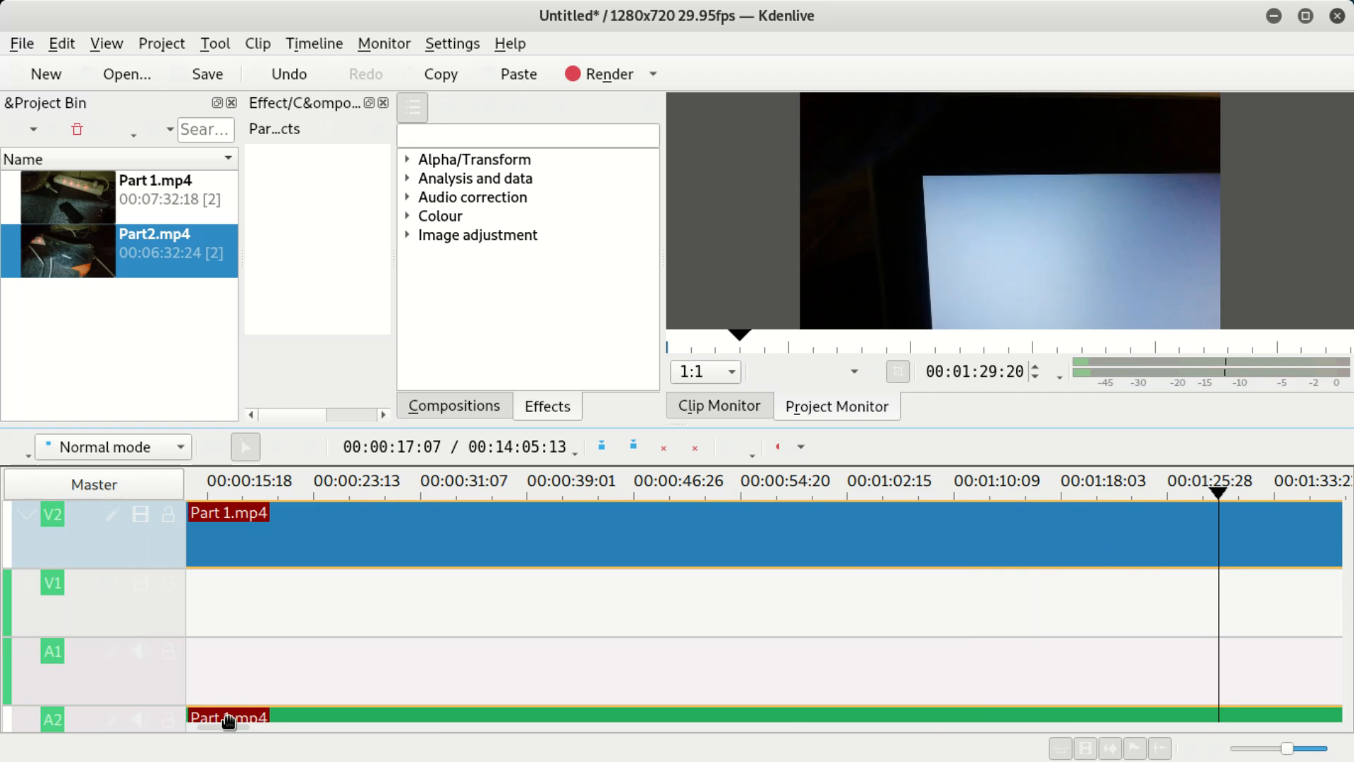
{"action": "left_click_drag", "start_coordinate": [221, 725], "coordinate": [254, 691]}
{"action": "left_click_drag", "start_coordinate": [589, 497], "coordinate": [596, 534]}
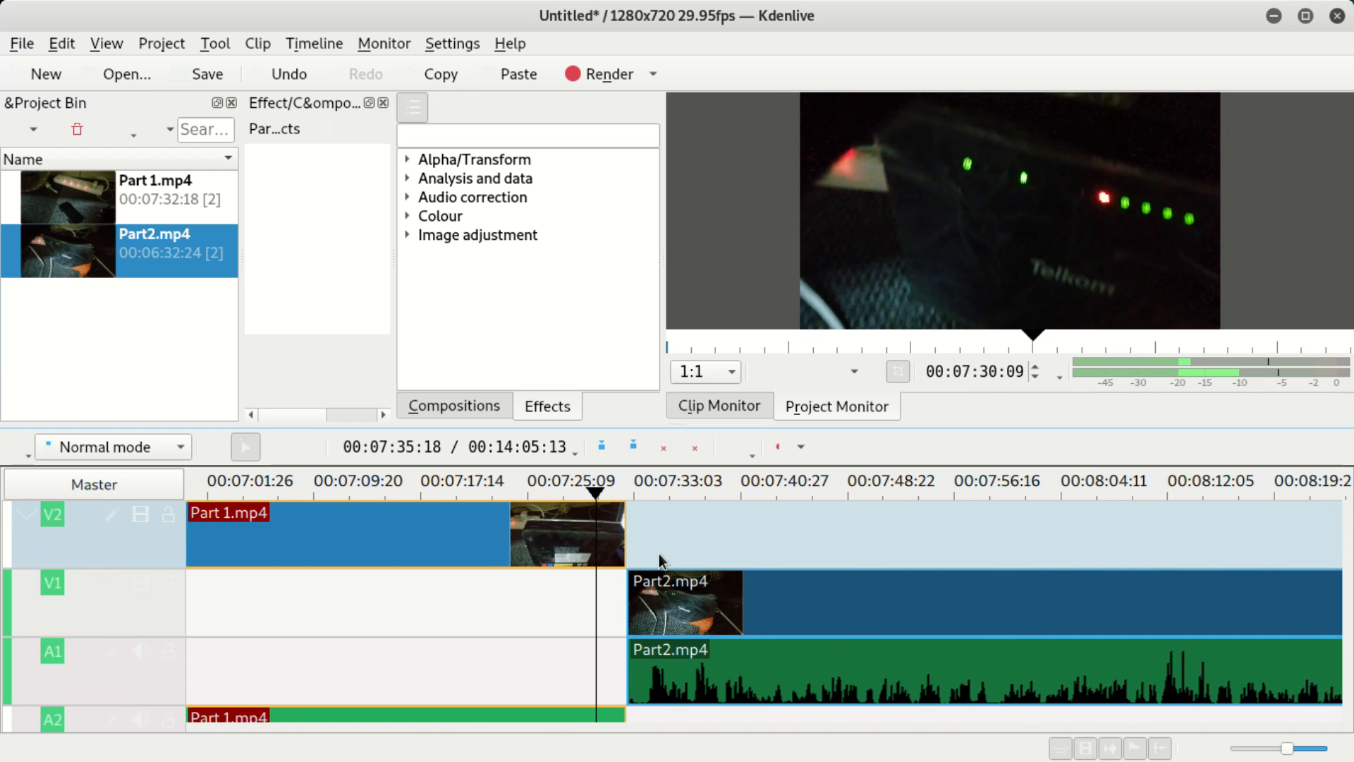
Step: Move Part2.mp4 up onto track V2 directly behind Part 1.mp4 and place the playhead near the join at 07:32:04
{"action": "left_click", "coordinate": [1047, 268]}
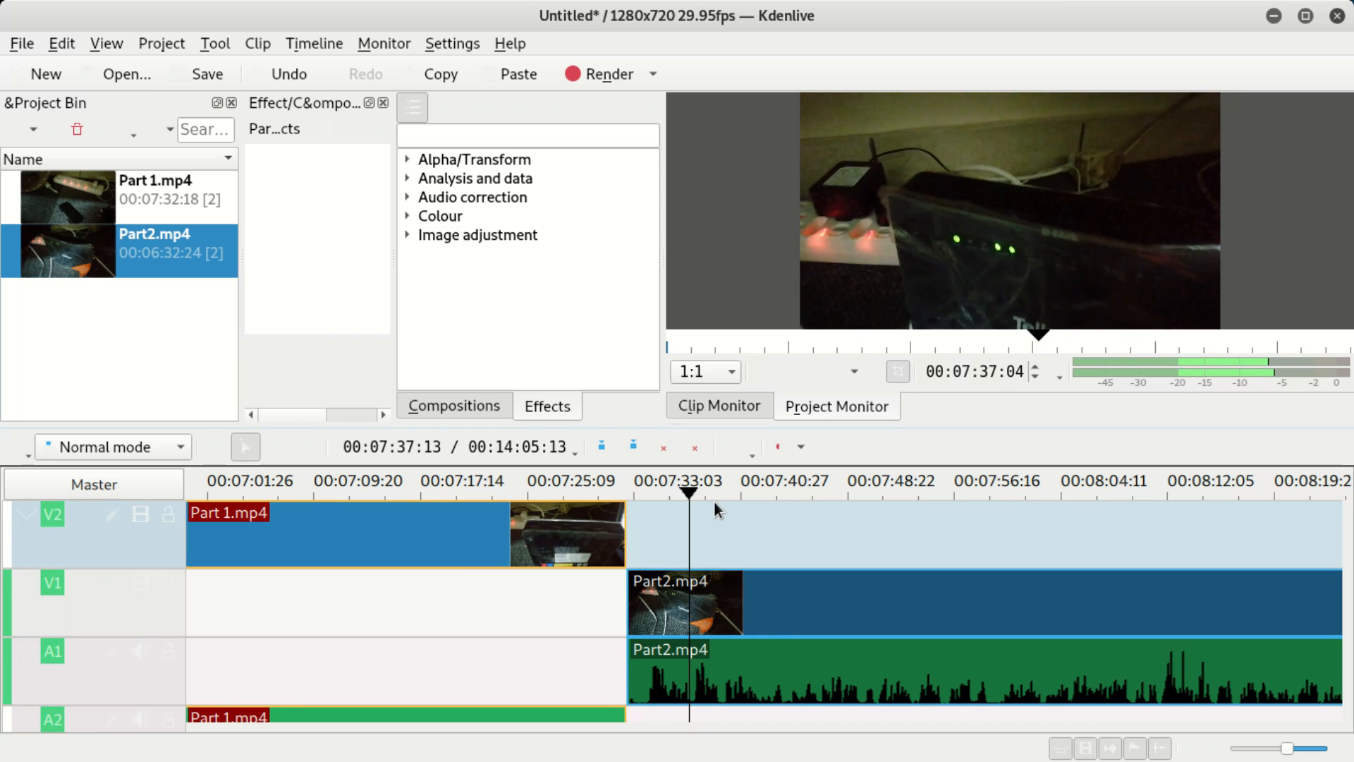
{"action": "left_click_drag", "start_coordinate": [649, 606], "coordinate": [681, 524]}
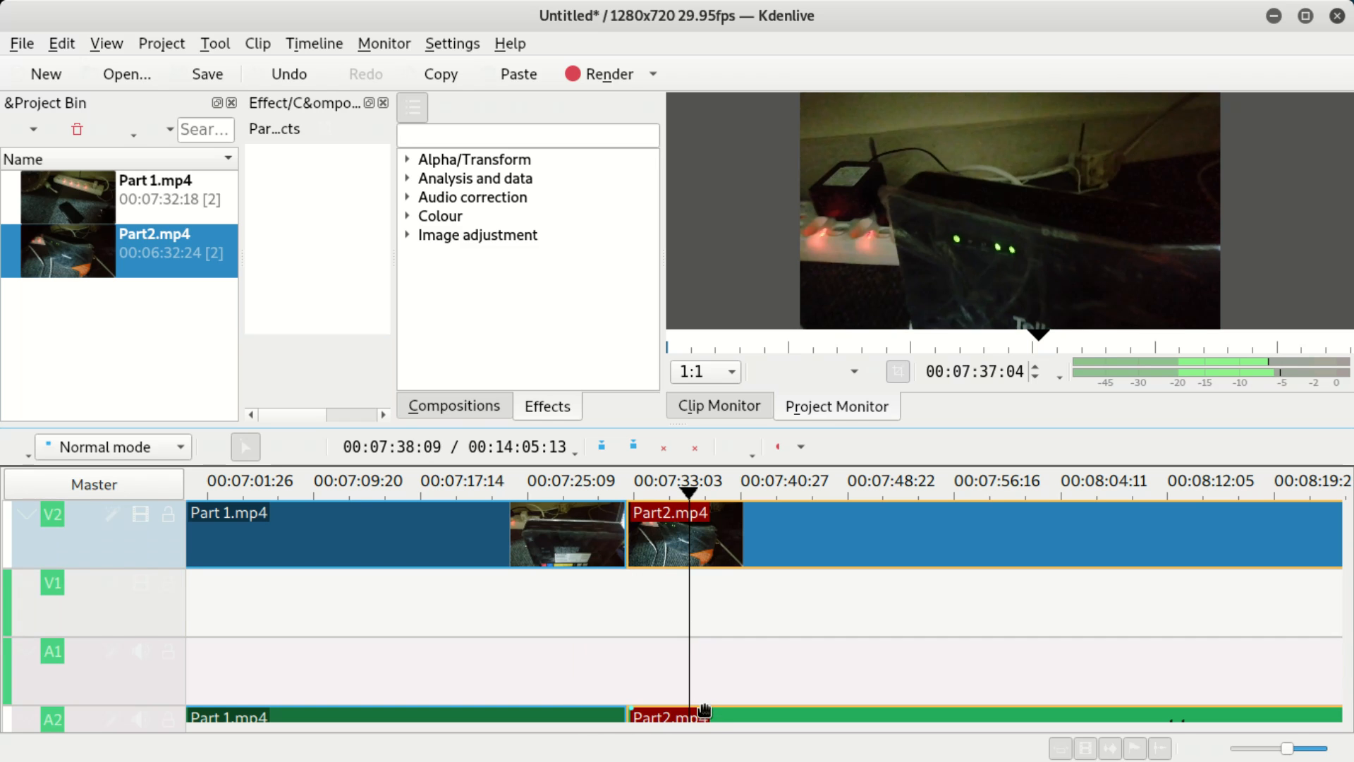
{"action": "left_click", "coordinate": [709, 720]}
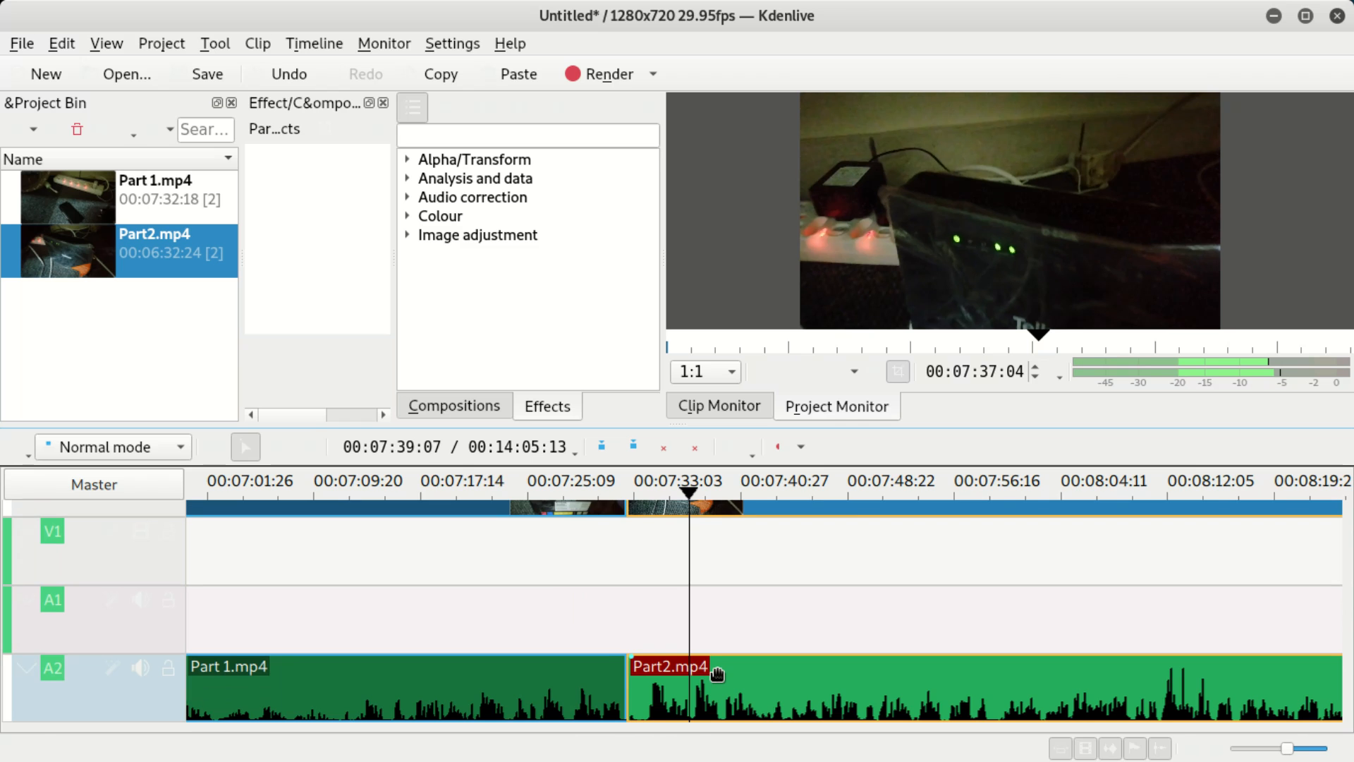
{"action": "scroll", "coordinate": [717, 673], "scroll_direction": "up", "scroll_amount": 5}
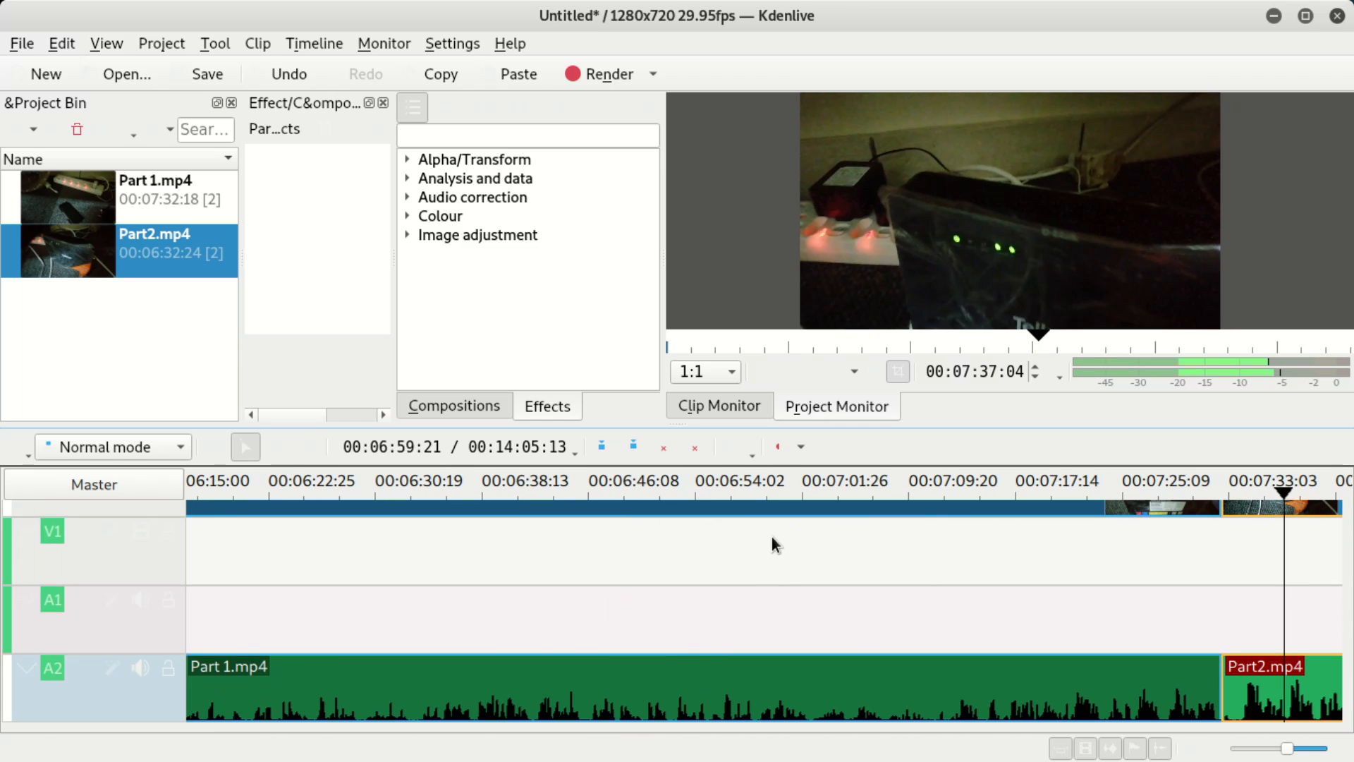
{"action": "scroll", "coordinate": [773, 595], "scroll_direction": "down", "scroll_amount": 5}
{"action": "left_click", "coordinate": [864, 549]}
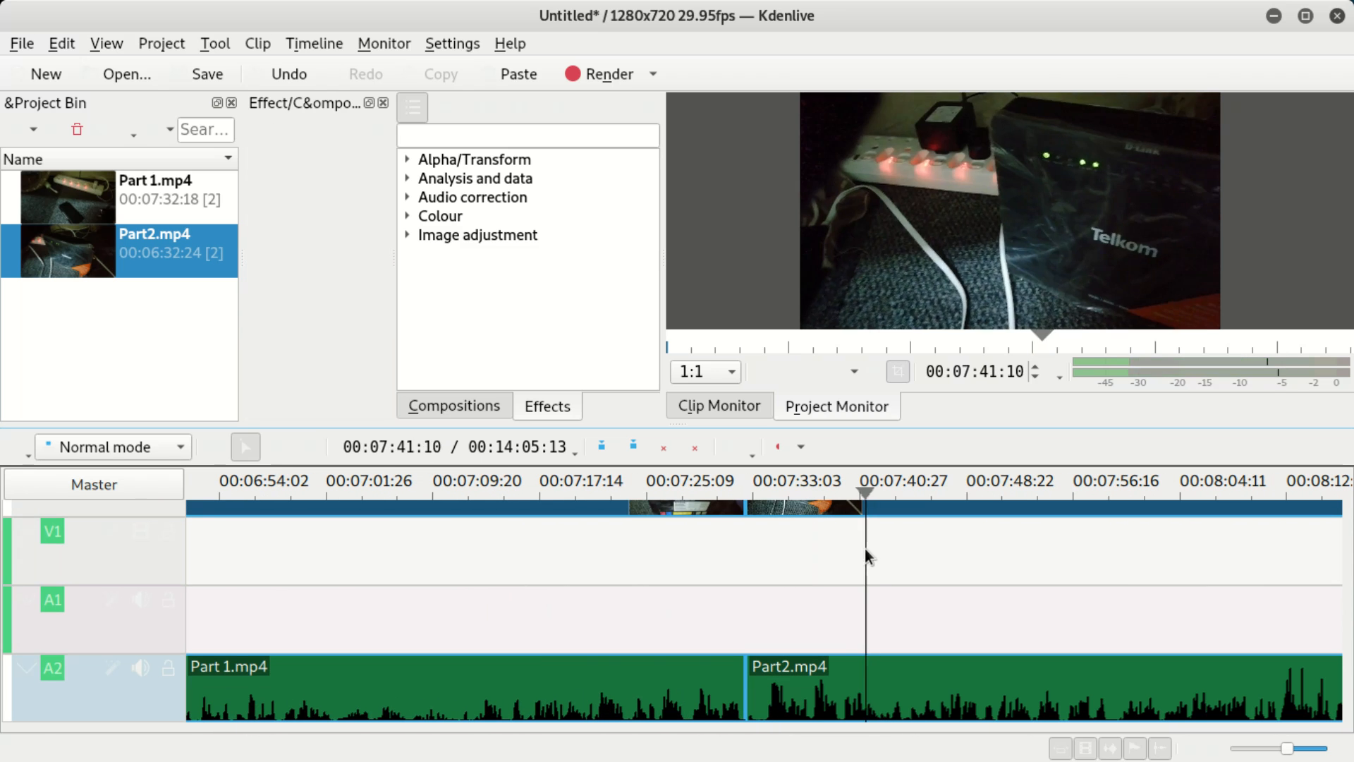
{"action": "left_click_drag", "start_coordinate": [869, 589], "coordinate": [739, 556]}
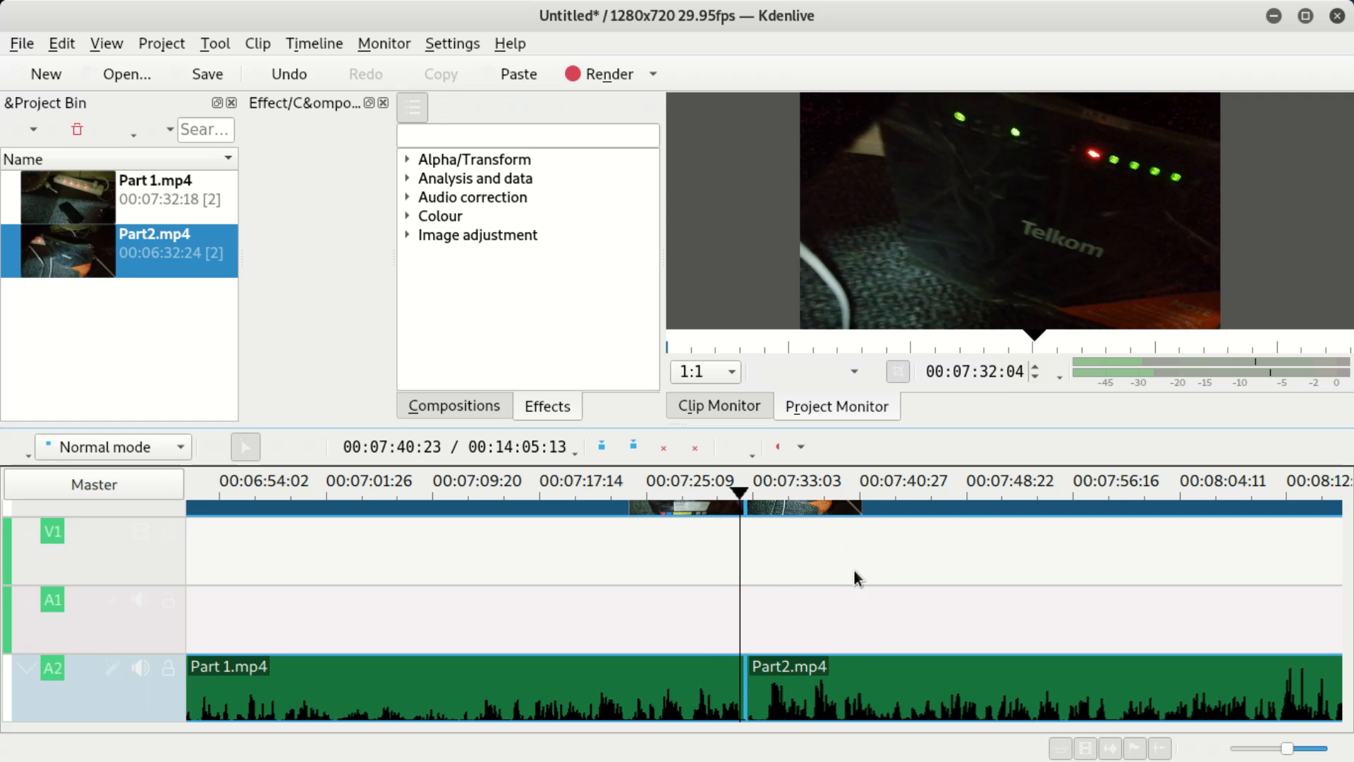
Step: Move Part2.mp4 and Part 1.mp4 onto tracks V1 and A1, keeping them back to back
{"action": "left_click_drag", "start_coordinate": [817, 668], "coordinate": [817, 612]}
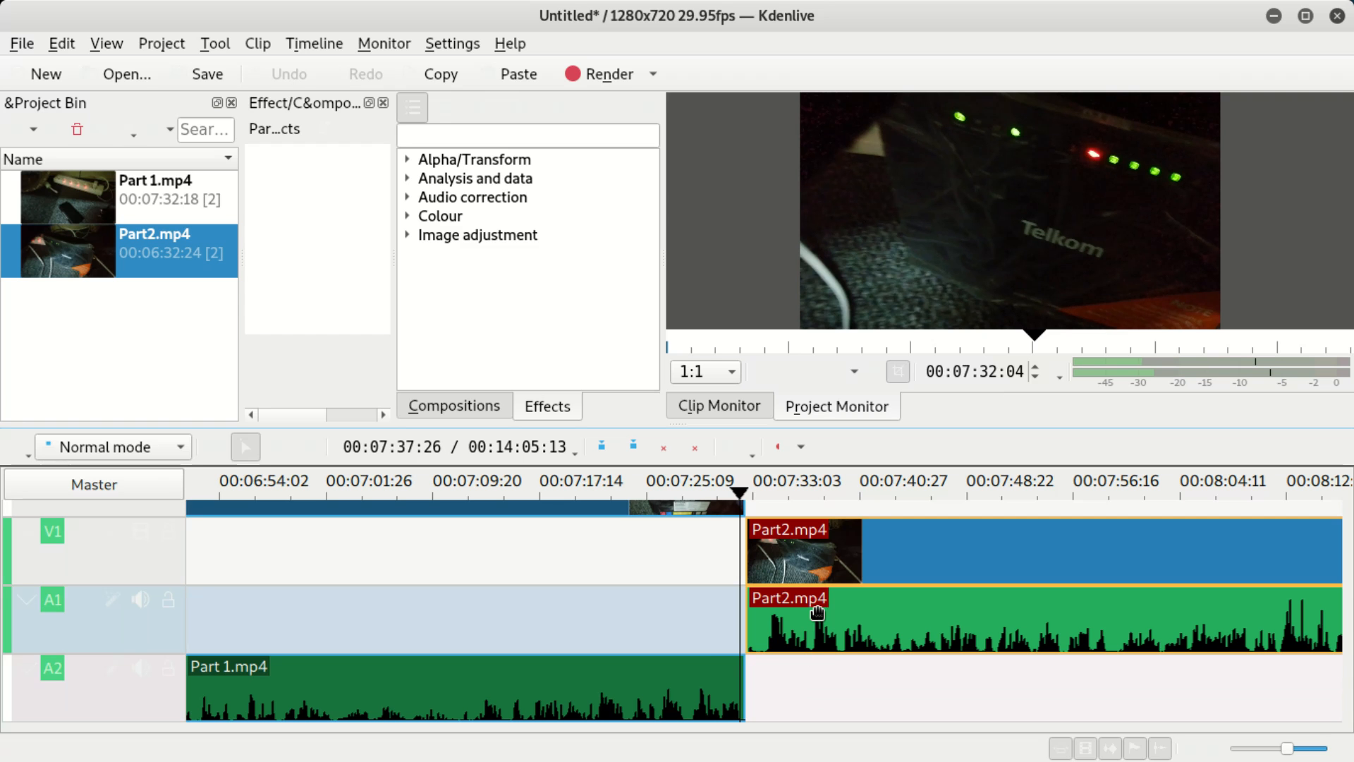
{"action": "left_click_drag", "start_coordinate": [707, 693], "coordinate": [677, 647]}
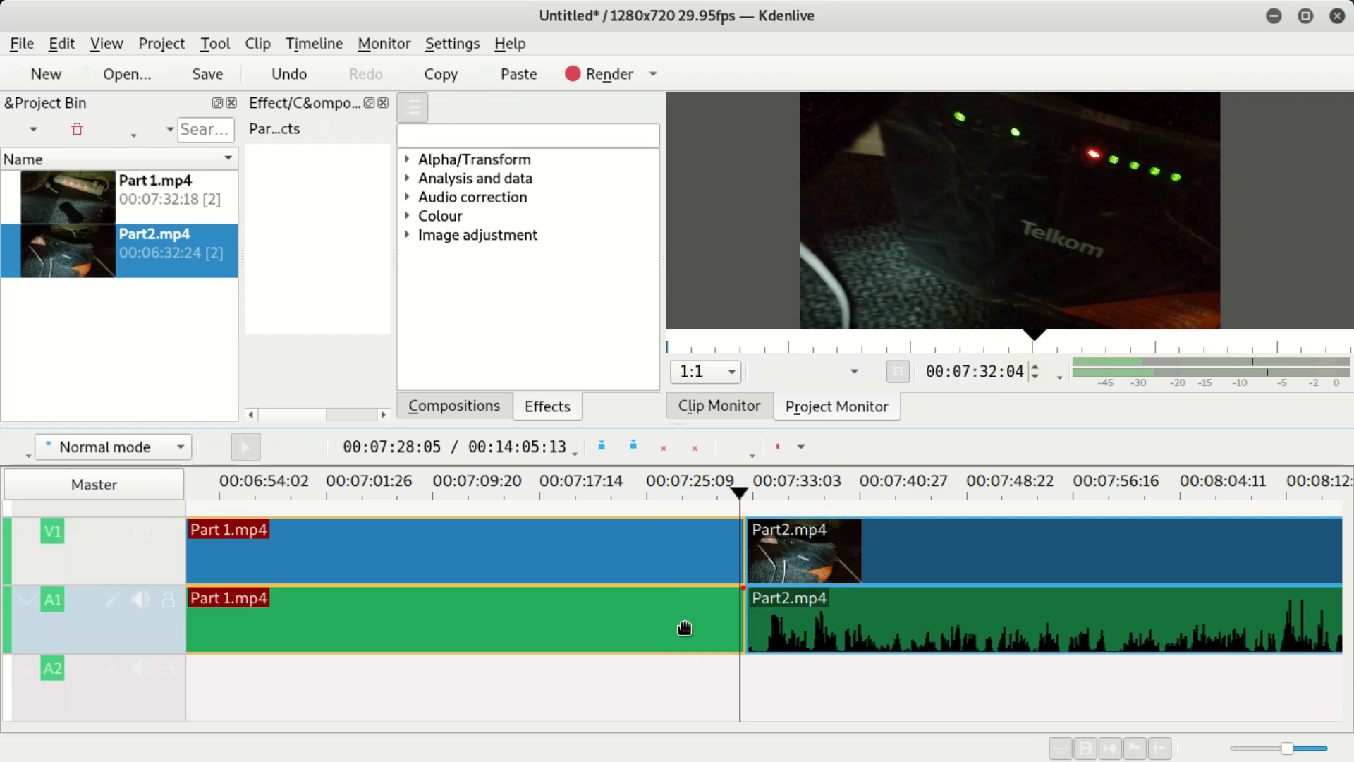
Step: Play the project from 07:31:14 to review the changeover from Part 1.mp4 to Part2.mp4 on track V1
{"action": "scroll", "coordinate": [845, 575], "scroll_direction": "up", "scroll_amount": 5}
{"action": "scroll", "coordinate": [803, 580], "scroll_direction": "down", "scroll_amount": 3}
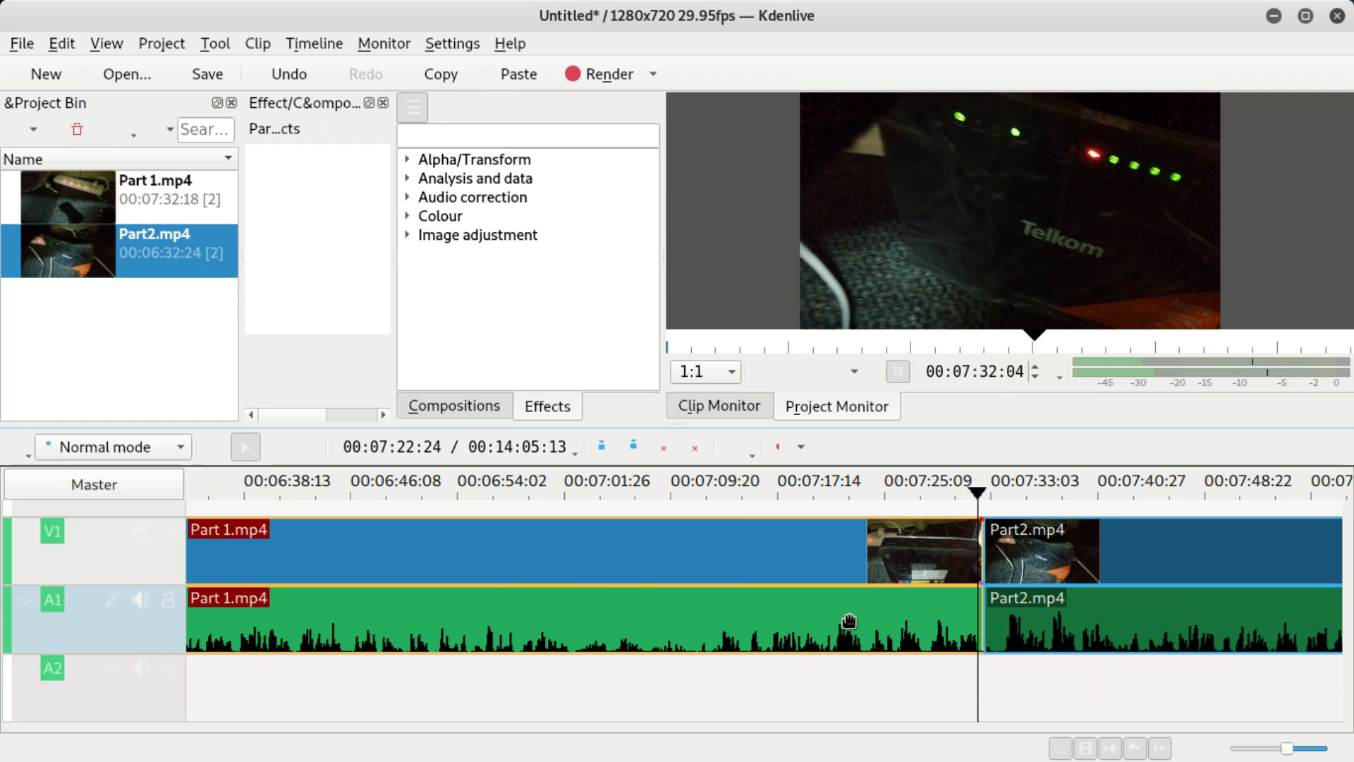
{"action": "left_click_drag", "start_coordinate": [980, 492], "coordinate": [970, 493]}
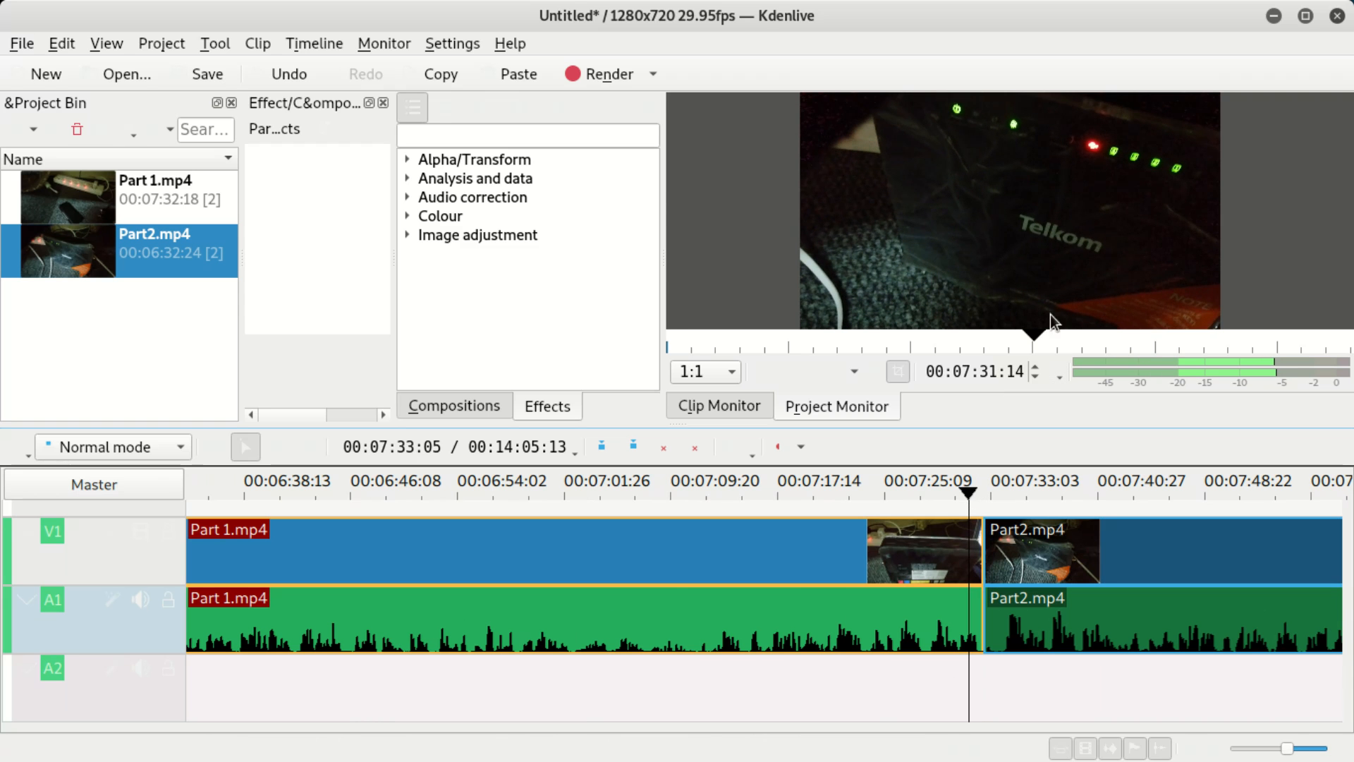
{"action": "left_click", "coordinate": [1010, 234]}
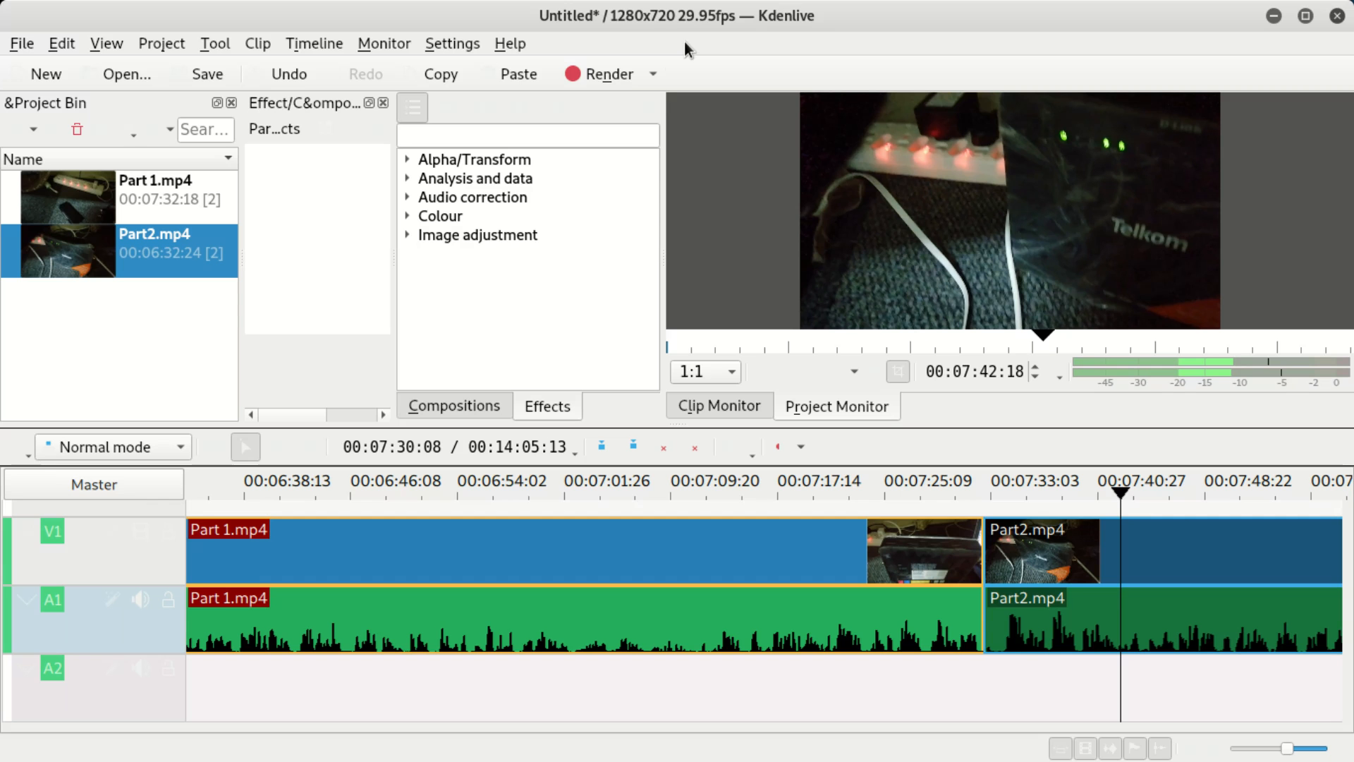
Step: Open the render settings and choose the generic MP4 (H264/AAC) output format
{"action": "left_click", "coordinate": [608, 70]}
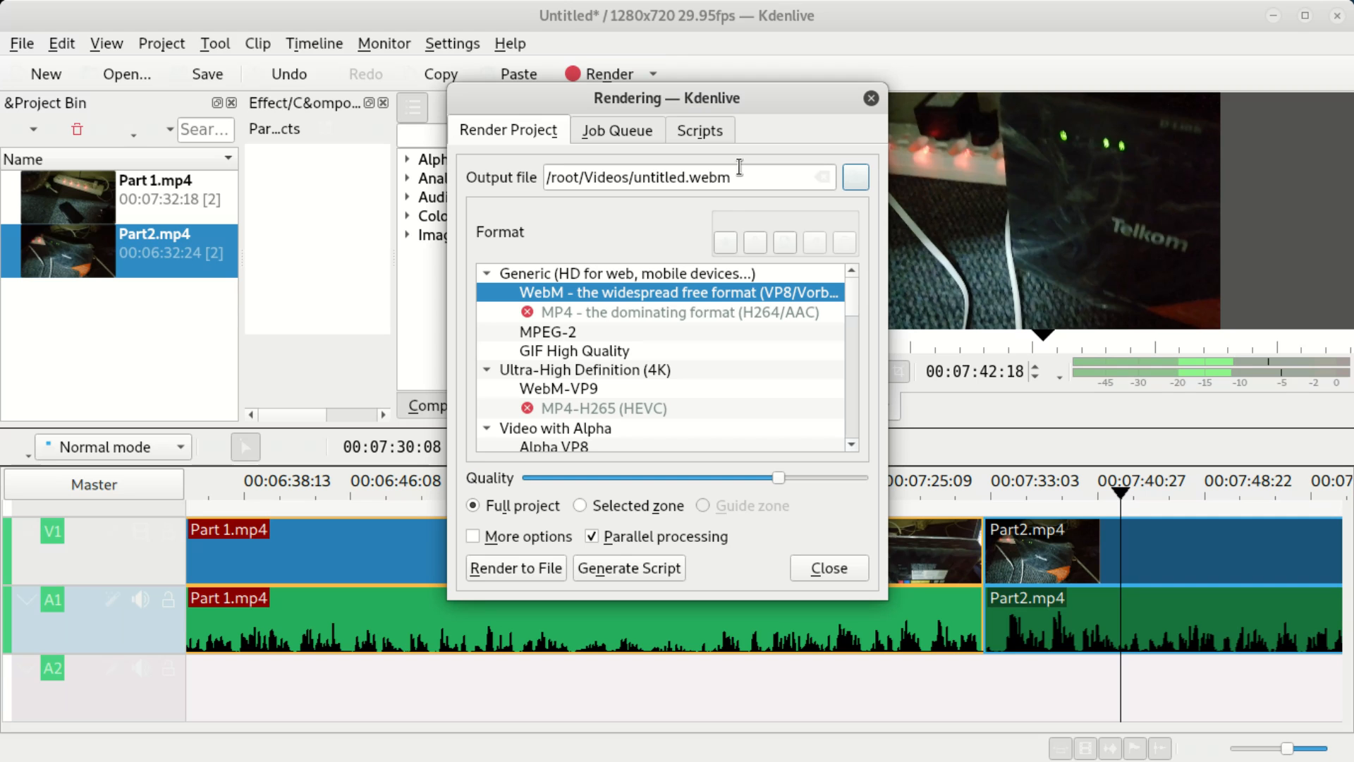
{"action": "left_click", "coordinate": [686, 311]}
Step: Look through the whole list of render formats, from the generic video formats to the image sequences
{"action": "scroll", "coordinate": [667, 336], "scroll_direction": "down", "scroll_amount": 1}
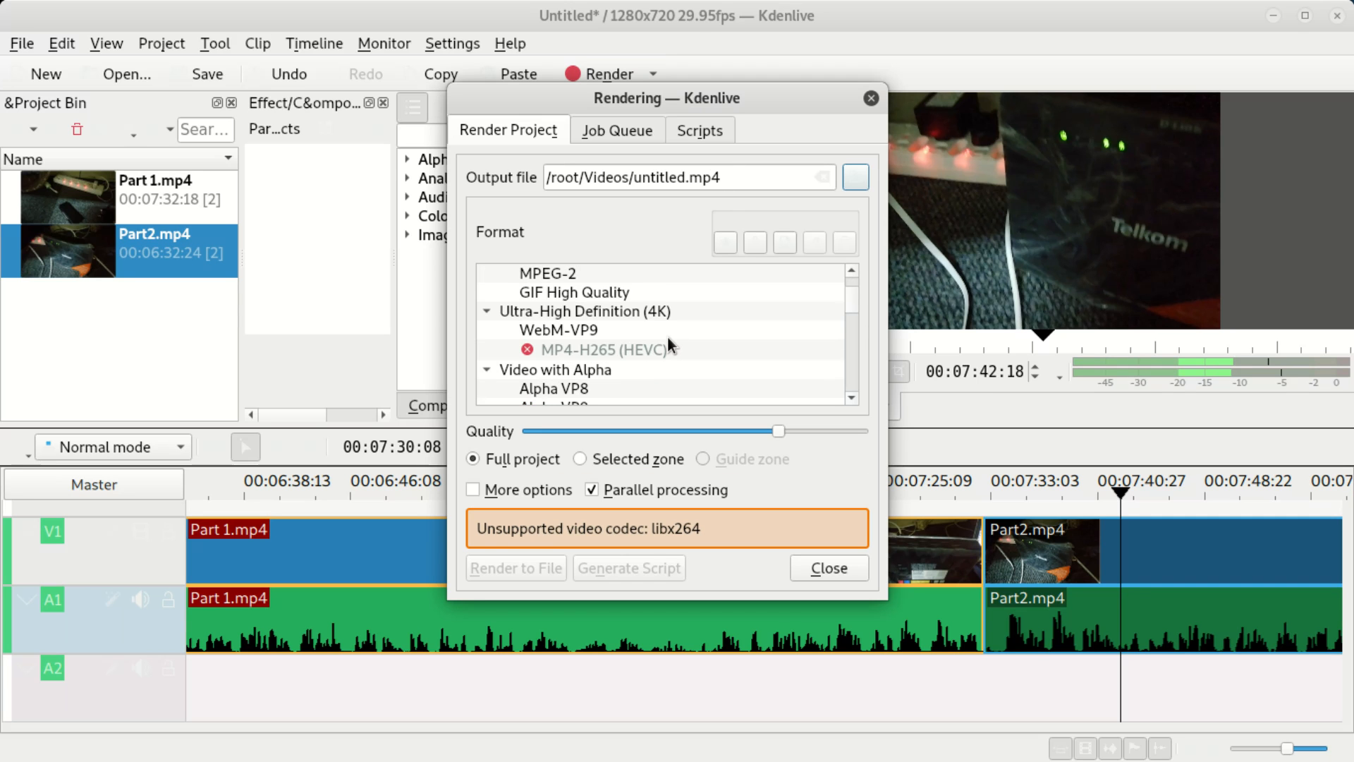
{"action": "scroll", "coordinate": [667, 336], "scroll_direction": "down", "scroll_amount": 1}
{"action": "scroll", "coordinate": [667, 337], "scroll_direction": "down", "scroll_amount": 1}
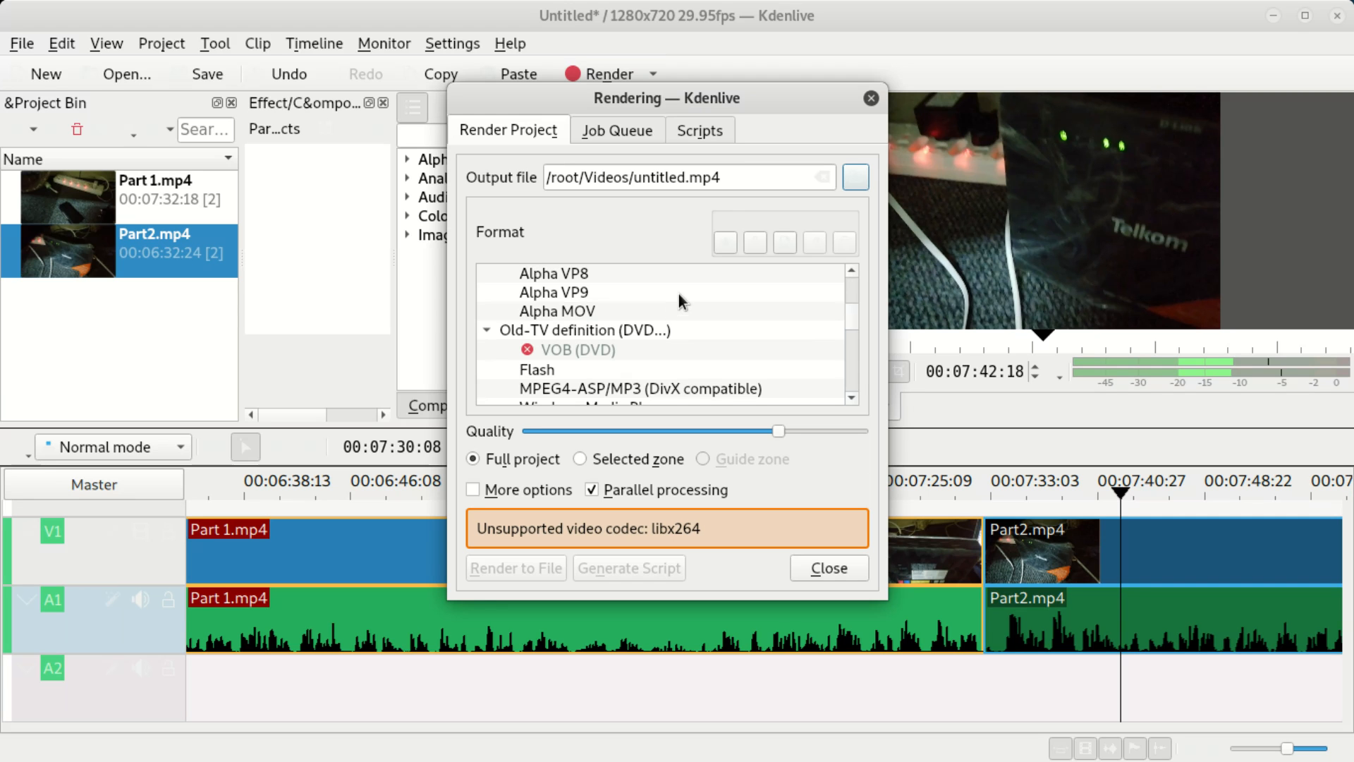
{"action": "left_click", "coordinate": [853, 354]}
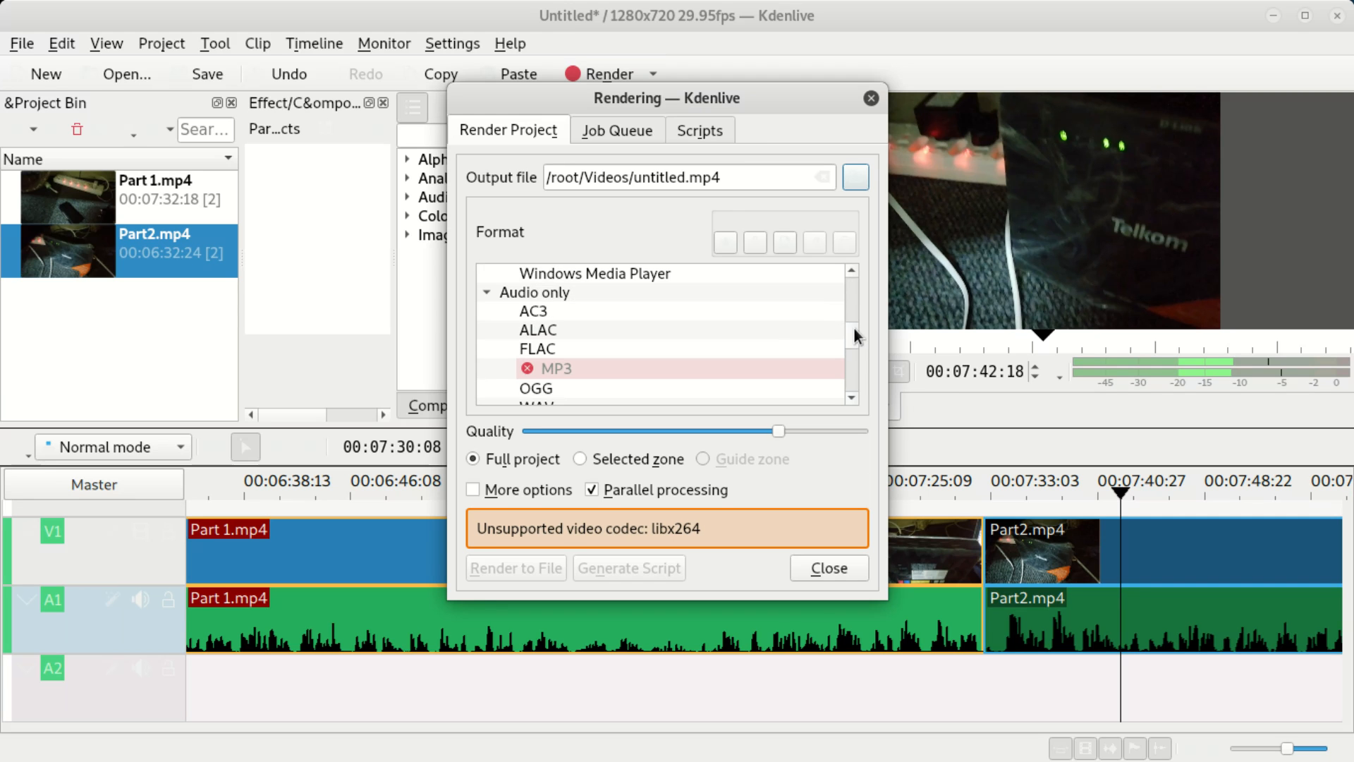
{"action": "left_click_drag", "start_coordinate": [853, 328], "coordinate": [853, 375]}
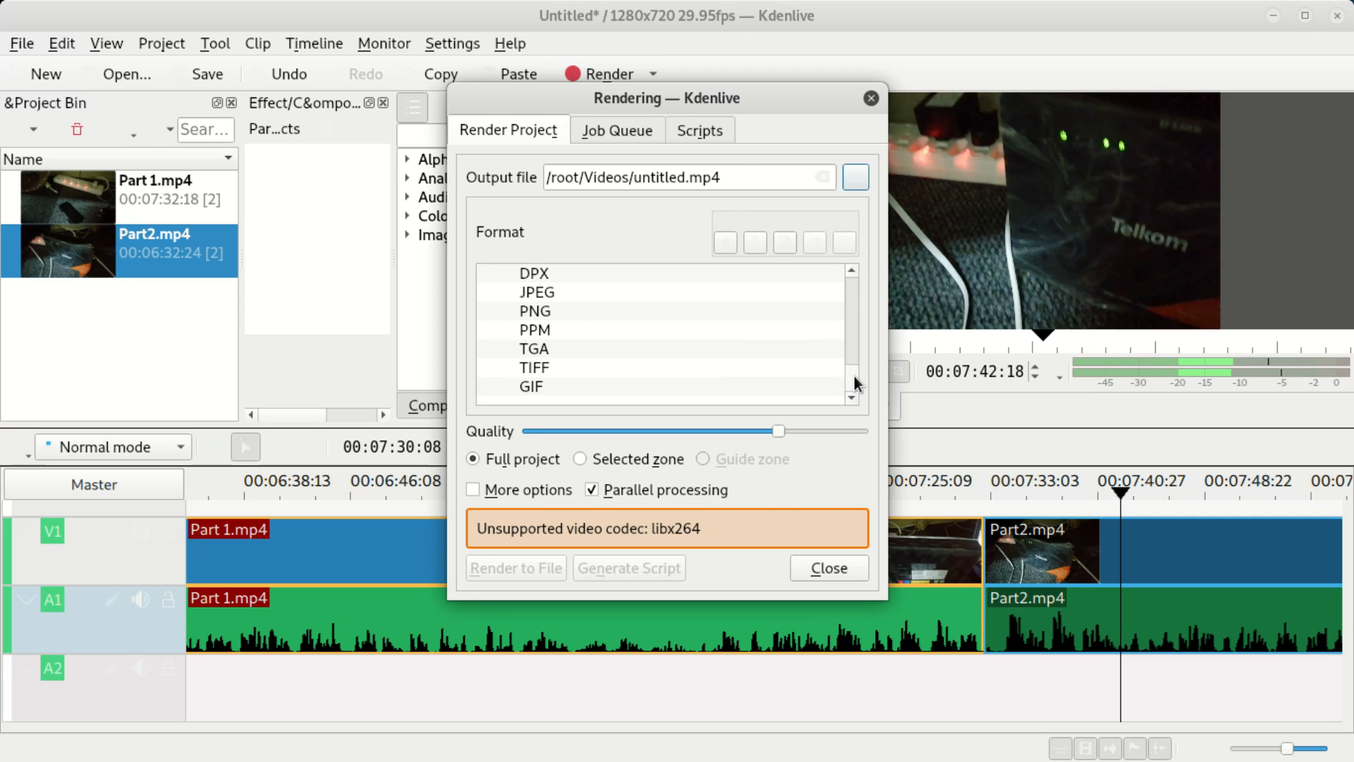
{"action": "left_click", "coordinate": [852, 269]}
{"action": "left_click", "coordinate": [852, 269]}
{"action": "left_click", "coordinate": [852, 269]}
{"action": "left_click", "coordinate": [852, 269]}
{"action": "left_click", "coordinate": [852, 269]}
{"action": "left_click", "coordinate": [852, 270]}
{"action": "left_click", "coordinate": [851, 269]}
{"action": "left_click", "coordinate": [852, 271]}
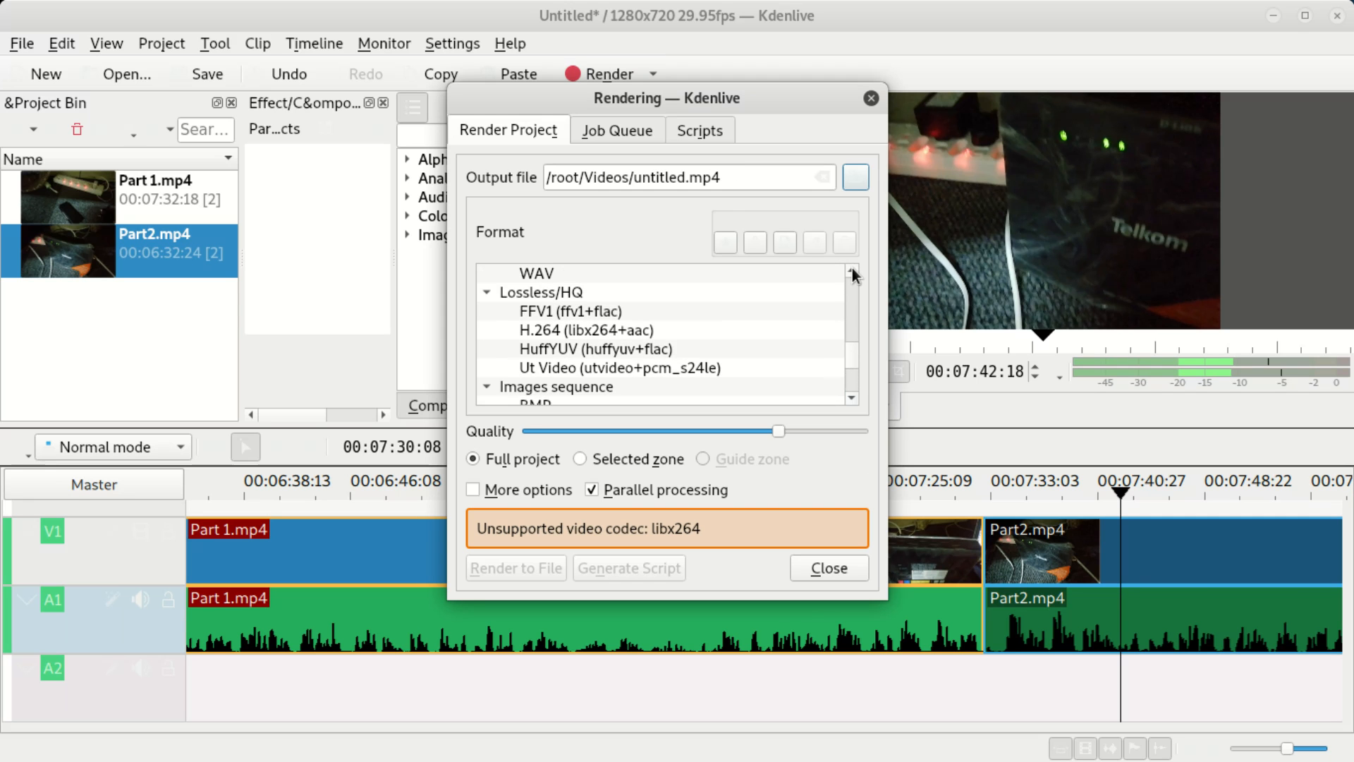
{"action": "left_click", "coordinate": [852, 271]}
{"action": "left_click", "coordinate": [852, 271]}
{"action": "left_click", "coordinate": [852, 269]}
{"action": "left_click", "coordinate": [851, 269]}
{"action": "left_click", "coordinate": [852, 269]}
{"action": "left_click", "coordinate": [852, 270]}
{"action": "left_click", "coordinate": [851, 270]}
{"action": "left_click", "coordinate": [852, 269]}
{"action": "left_click", "coordinate": [852, 269]}
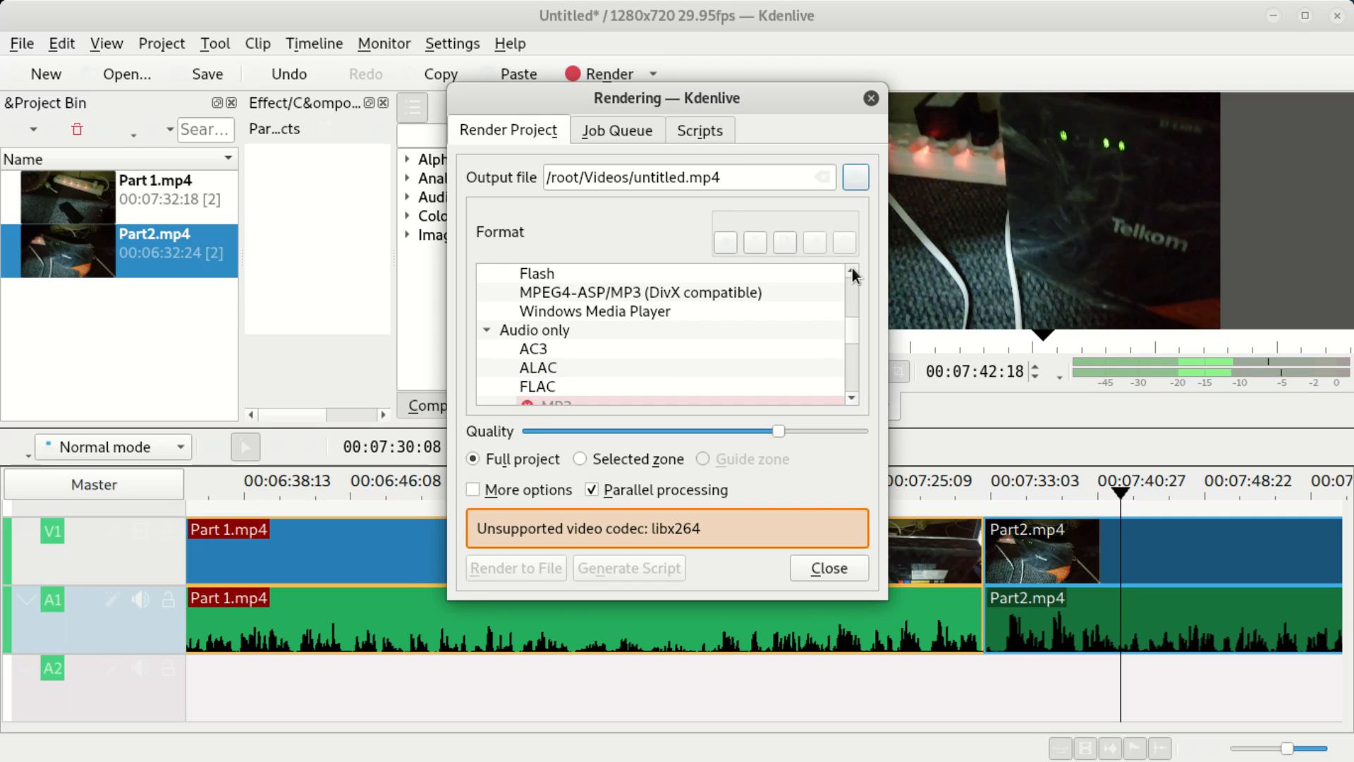
{"action": "left_click", "coordinate": [852, 269]}
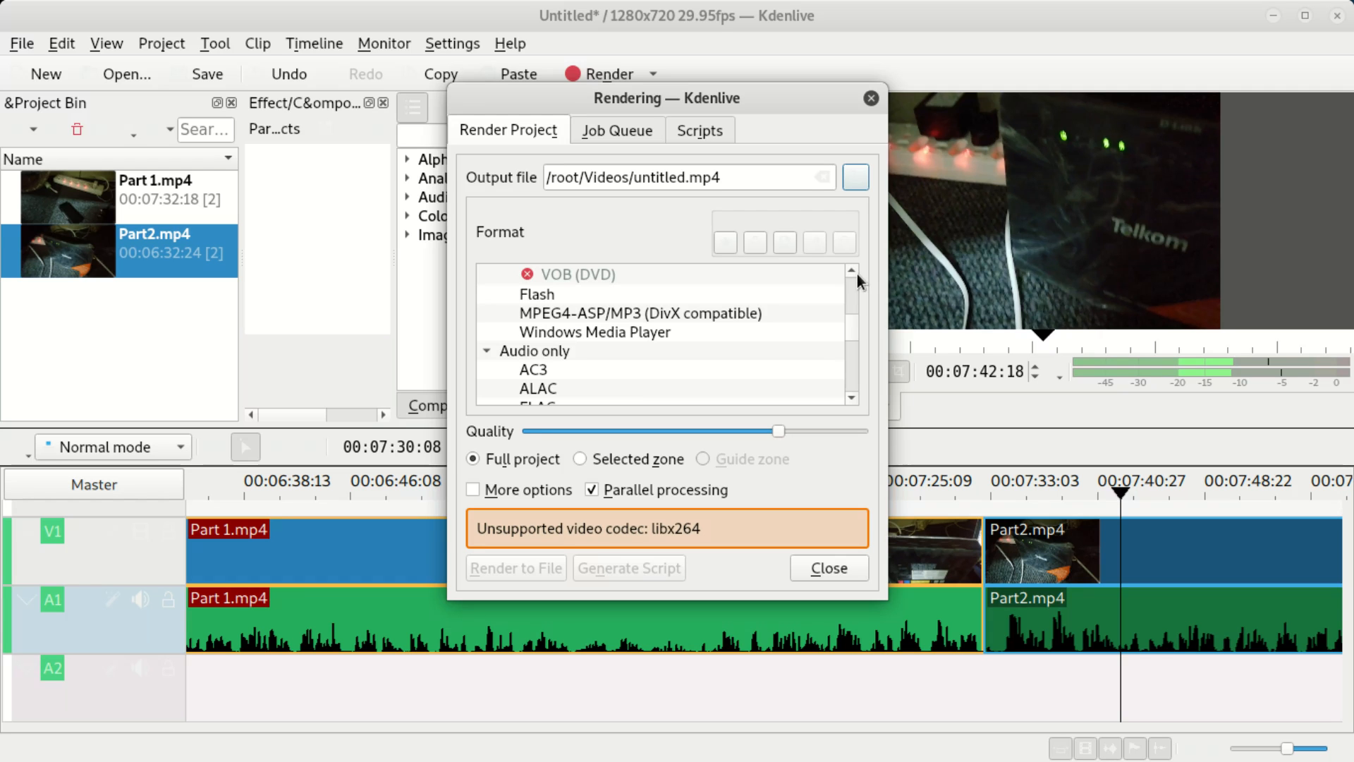
{"action": "left_click", "coordinate": [851, 268]}
{"action": "left_click", "coordinate": [851, 268]}
{"action": "left_click", "coordinate": [851, 268]}
{"action": "left_click", "coordinate": [852, 269]}
{"action": "left_click", "coordinate": [851, 269]}
{"action": "left_click", "coordinate": [851, 269]}
{"action": "left_click", "coordinate": [851, 269]}
{"action": "left_click", "coordinate": [851, 268]}
{"action": "left_click", "coordinate": [851, 269]}
{"action": "left_click", "coordinate": [852, 269]}
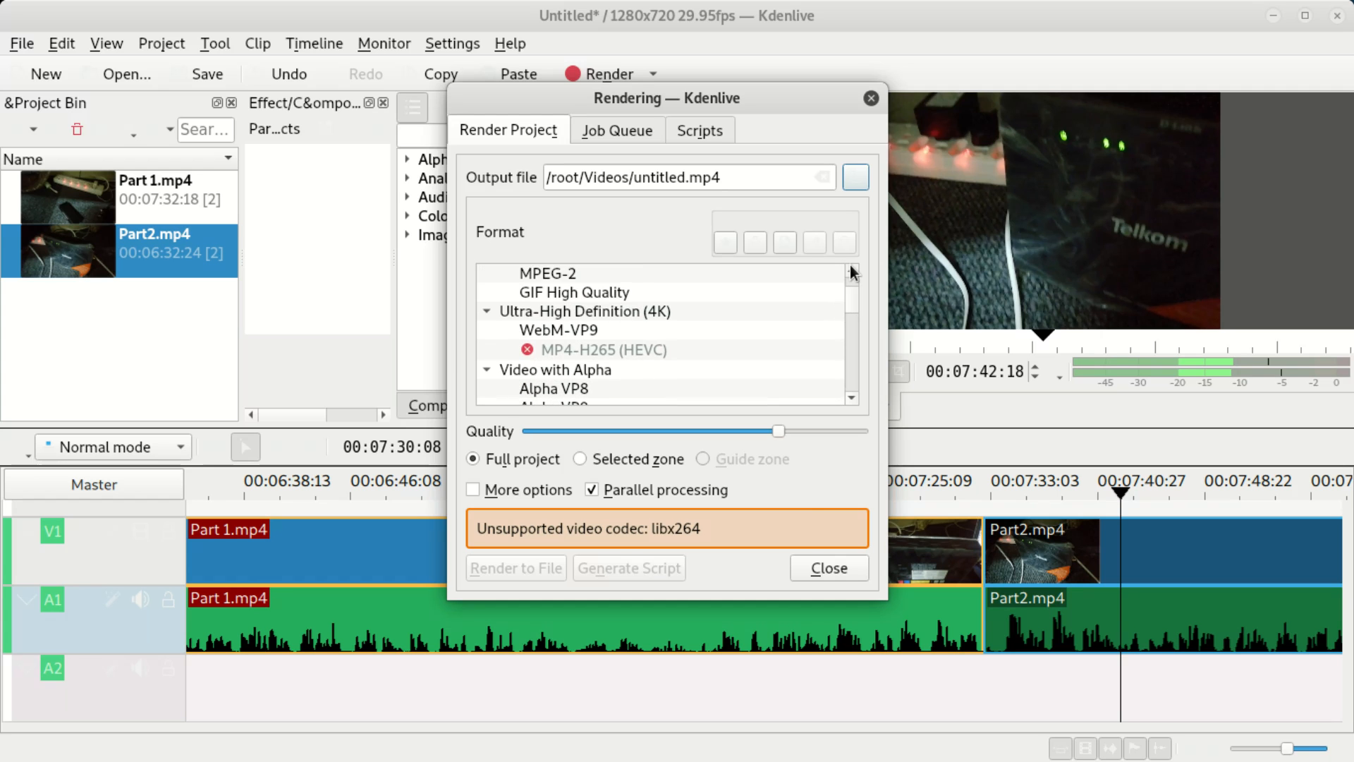
{"action": "left_click", "coordinate": [852, 269]}
{"action": "left_click", "coordinate": [852, 268]}
{"action": "left_click", "coordinate": [851, 268]}
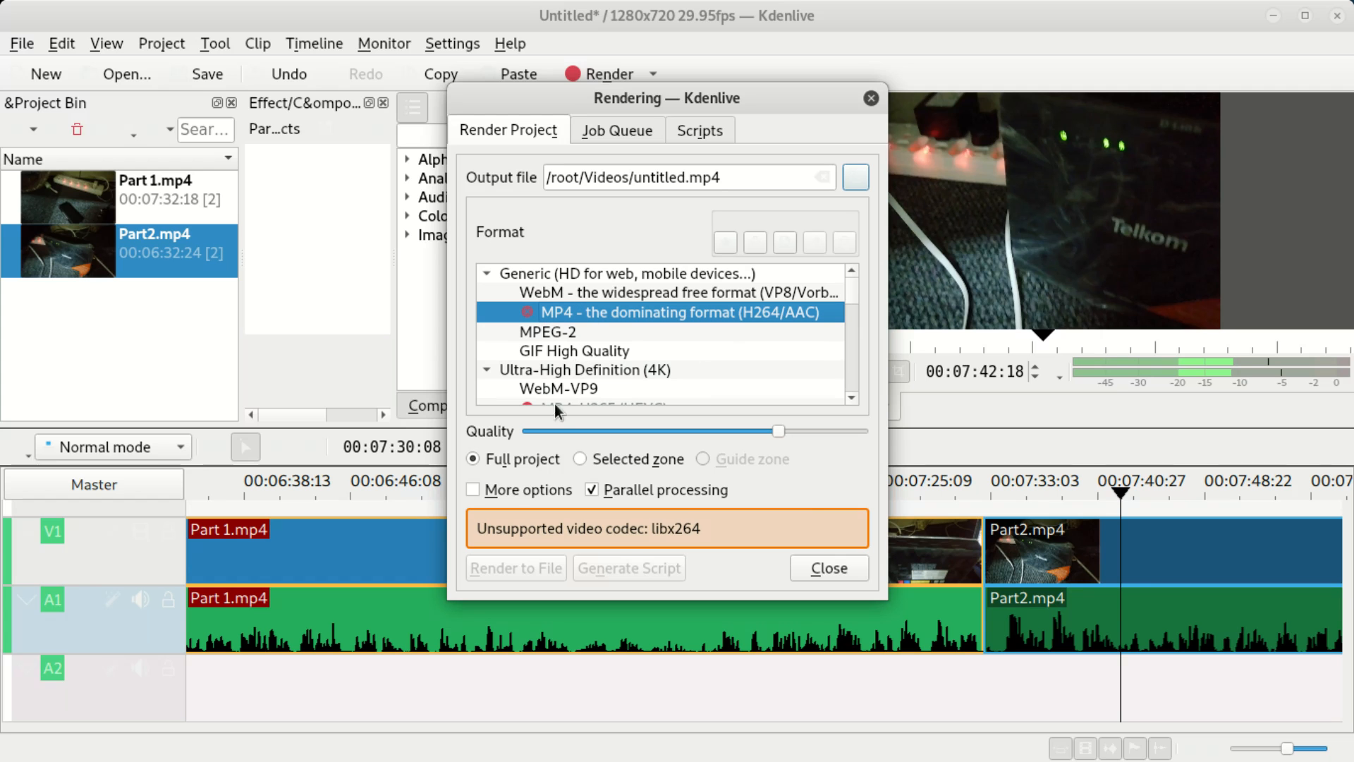
Step: Show the additional render options and select the Windows Media Player output format
{"action": "left_click", "coordinate": [495, 490]}
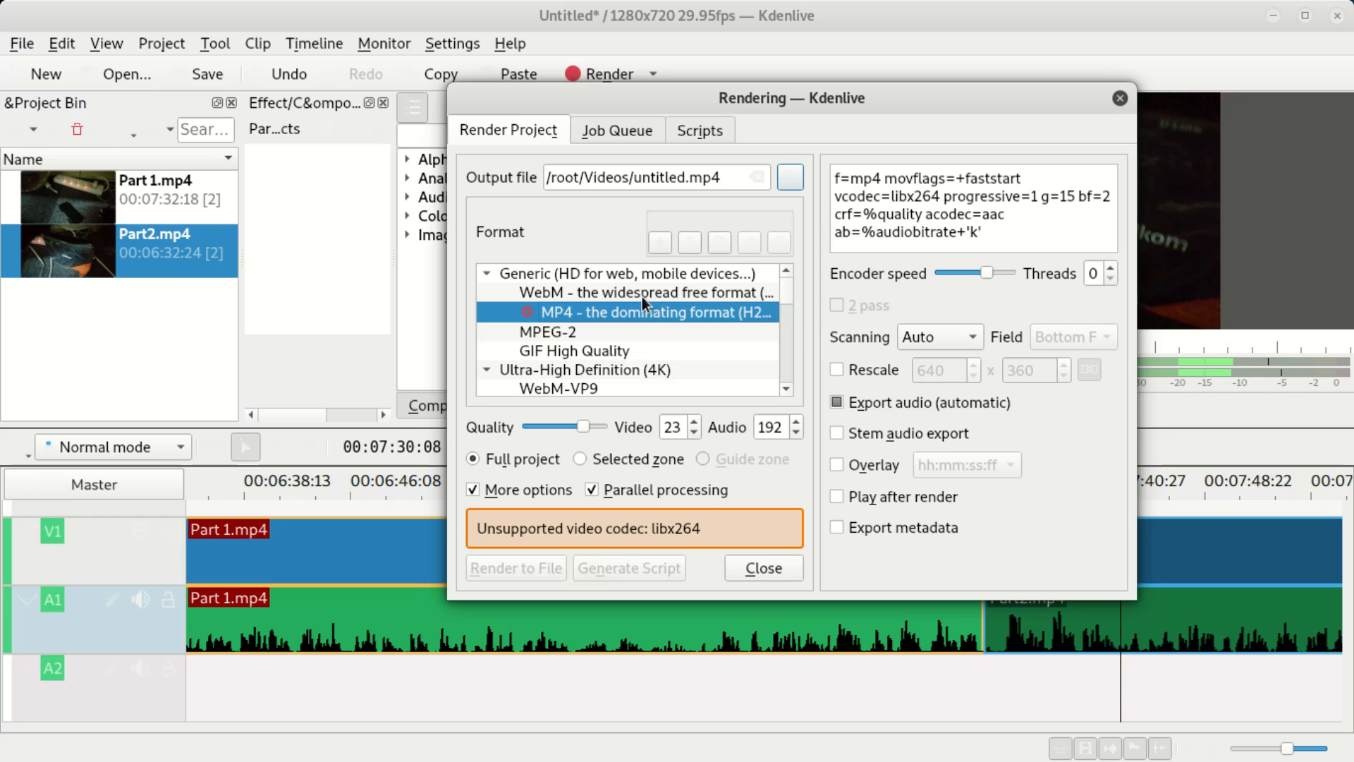
{"action": "left_click", "coordinate": [781, 386]}
{"action": "left_click", "coordinate": [782, 386]}
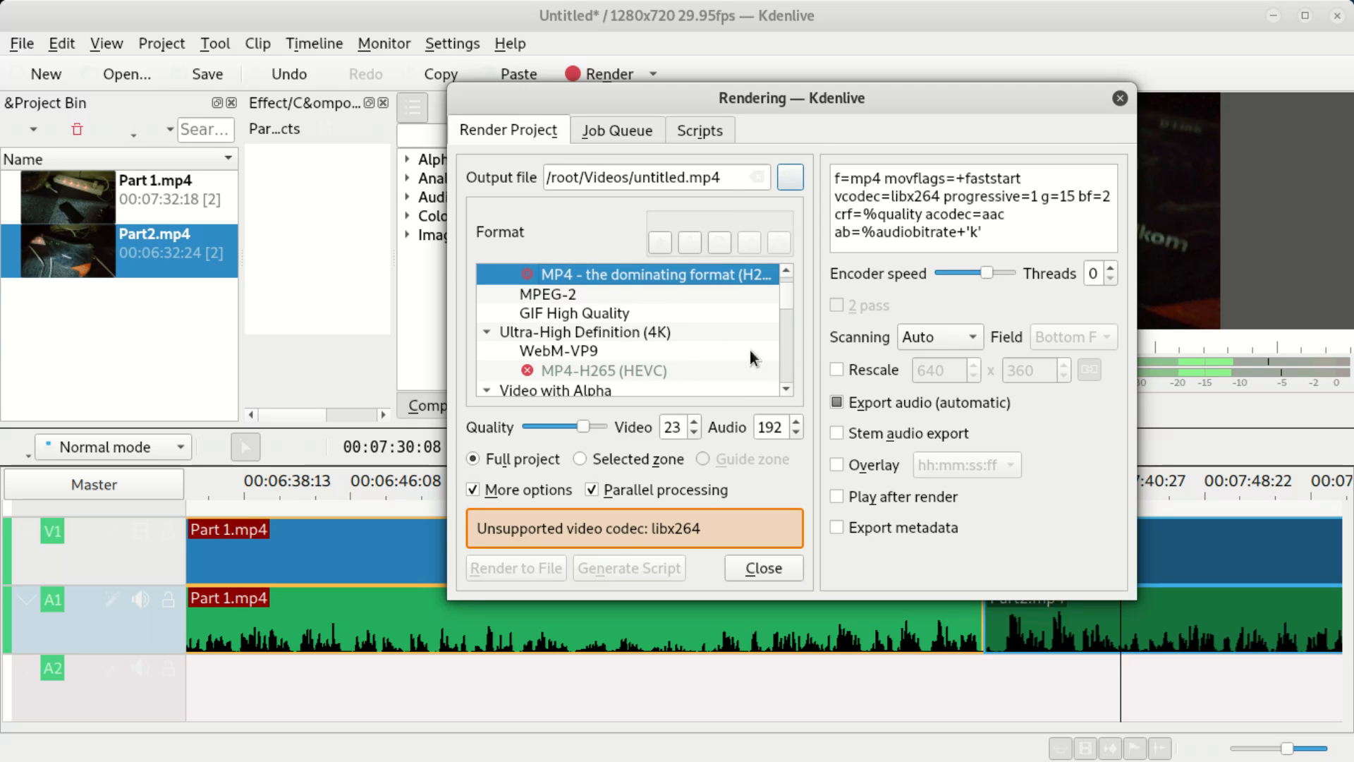
{"action": "left_click", "coordinate": [786, 389]}
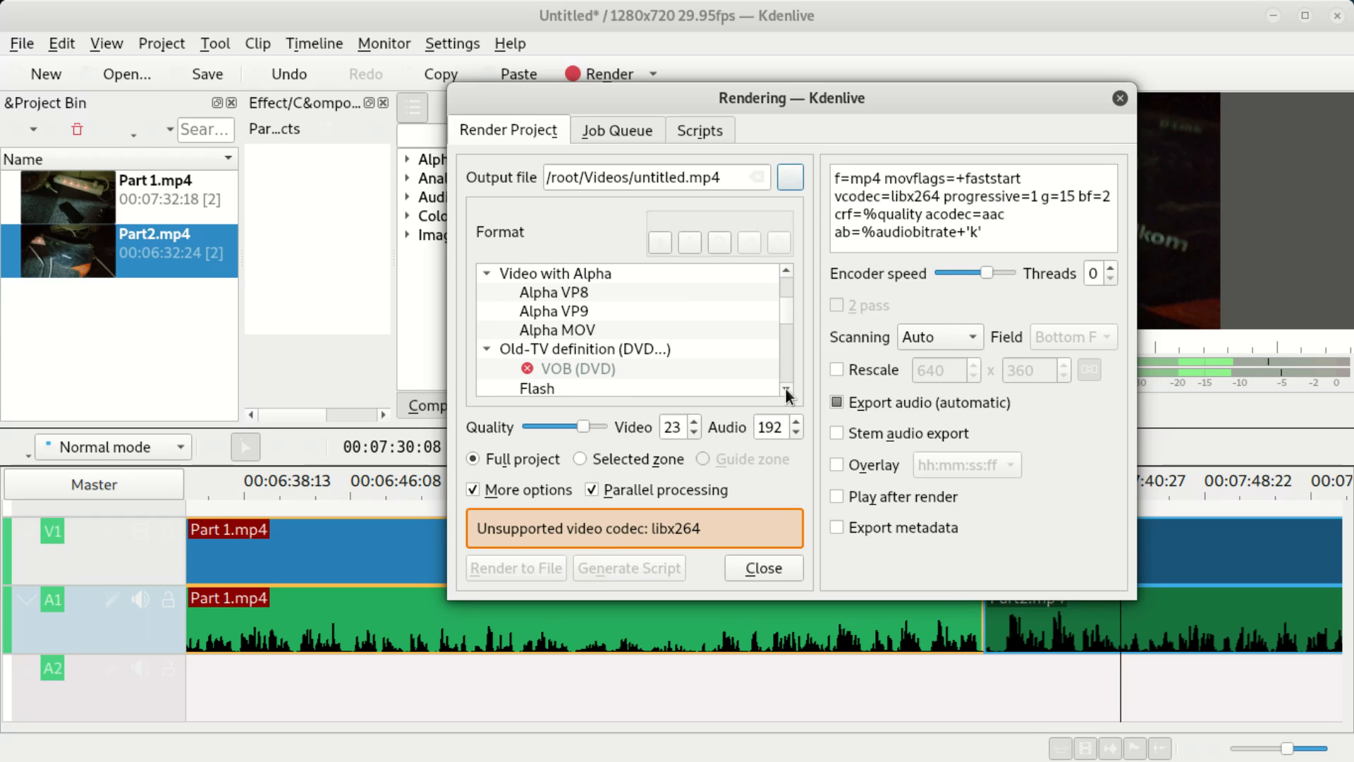
{"action": "left_click", "coordinate": [786, 272]}
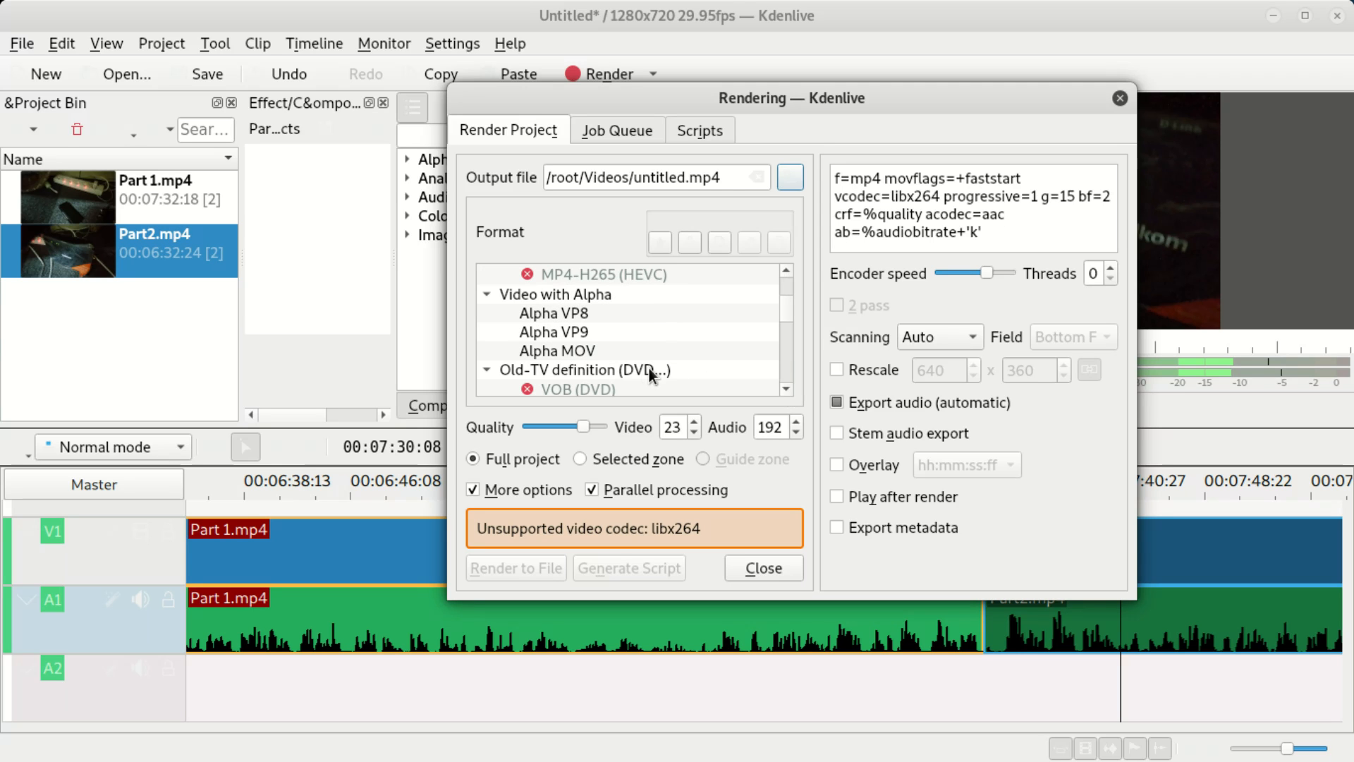
{"action": "left_click", "coordinate": [787, 390]}
{"action": "left_click", "coordinate": [787, 390]}
{"action": "left_click", "coordinate": [787, 390]}
{"action": "left_click", "coordinate": [787, 390]}
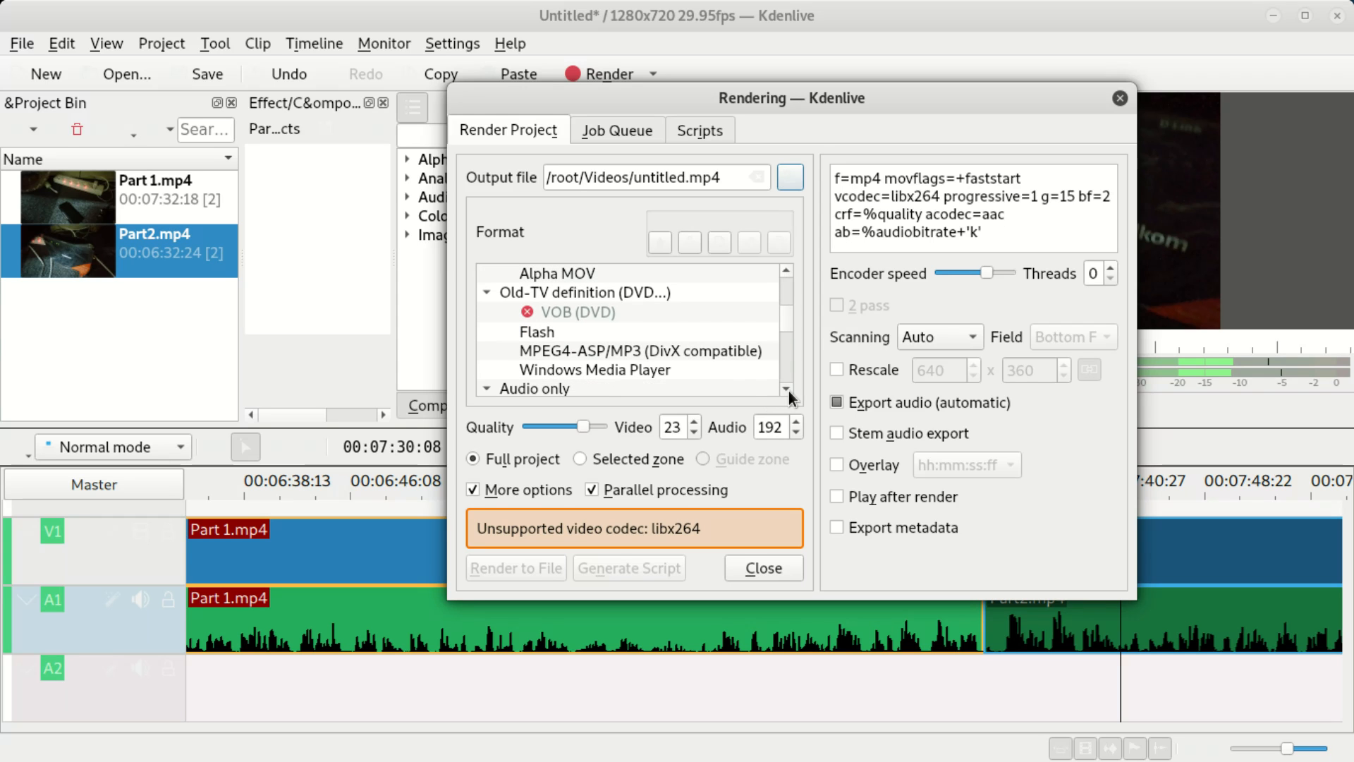
{"action": "left_click", "coordinate": [787, 390]}
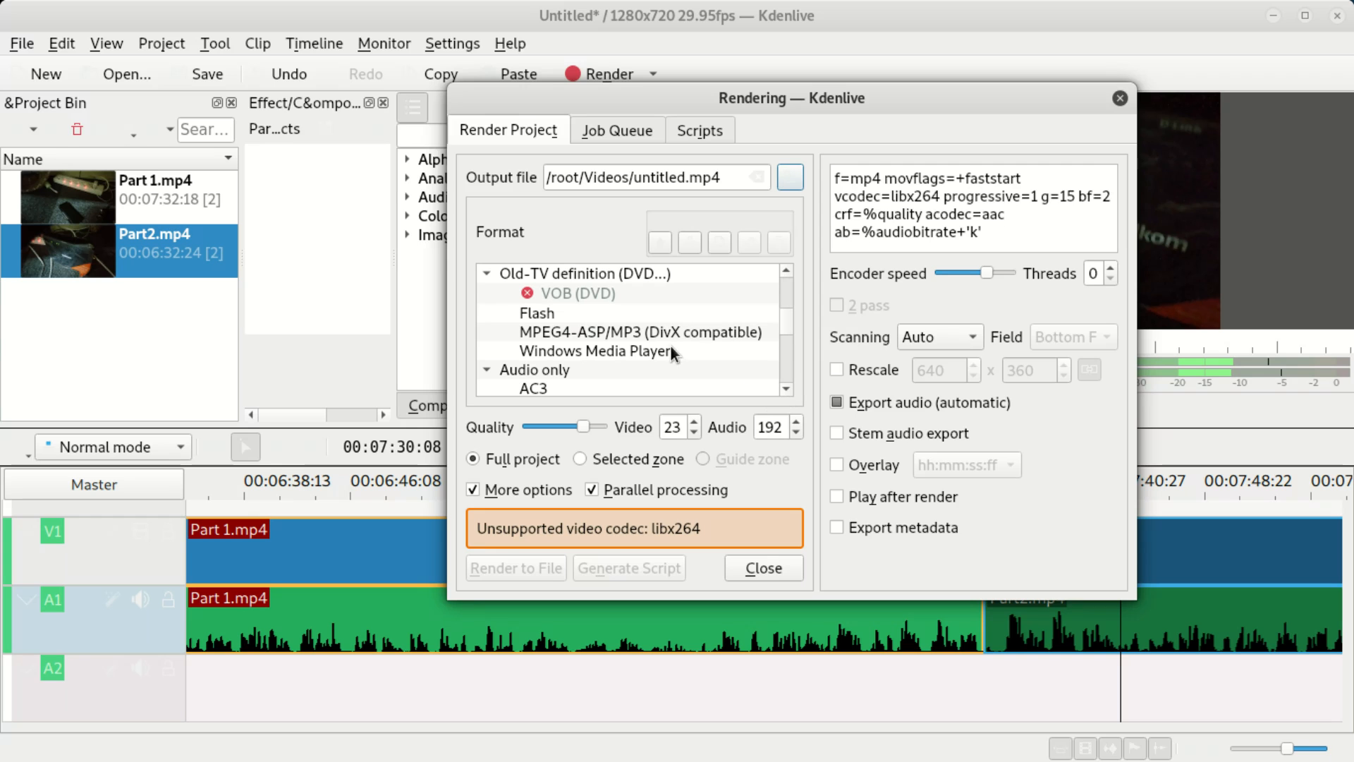
{"action": "left_click", "coordinate": [541, 350]}
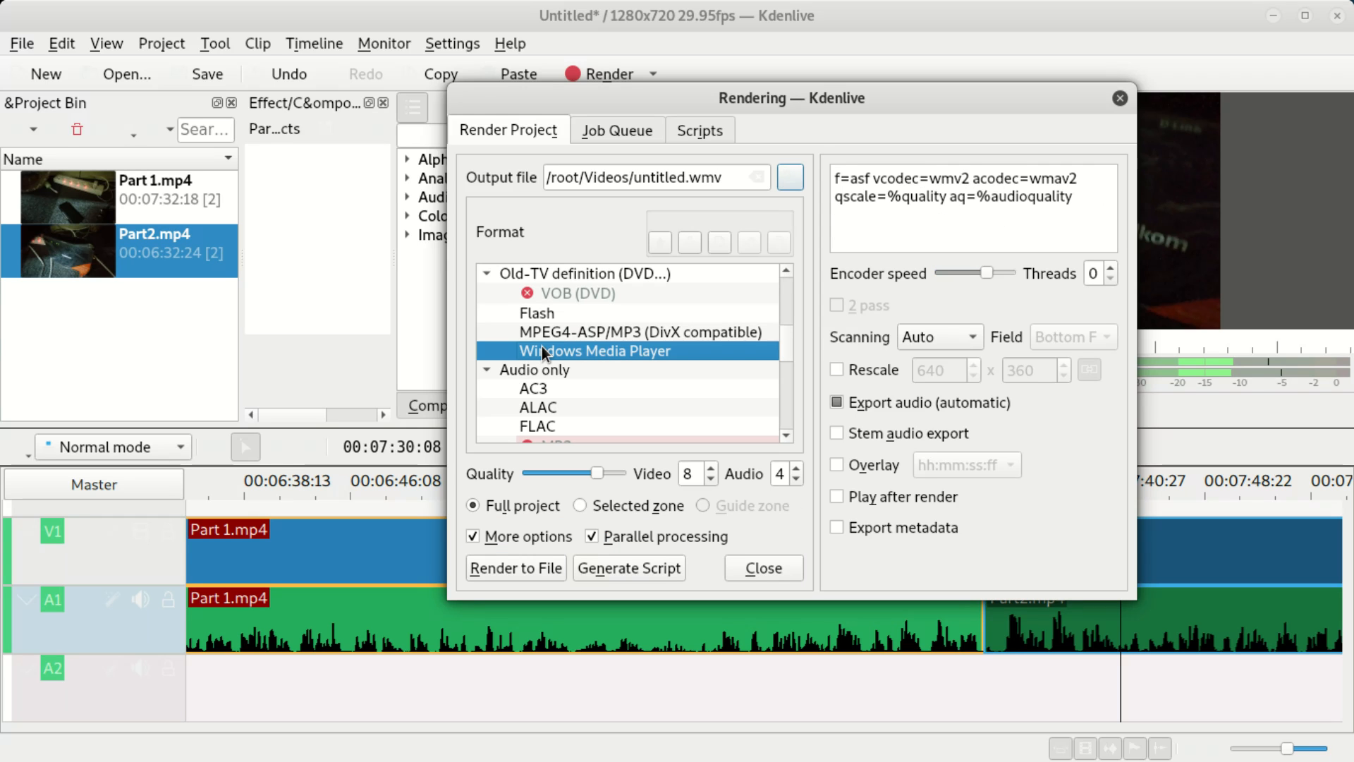
Step: Select the Video with Alpha group and review the complete list of render formats again
{"action": "left_click", "coordinate": [785, 435]}
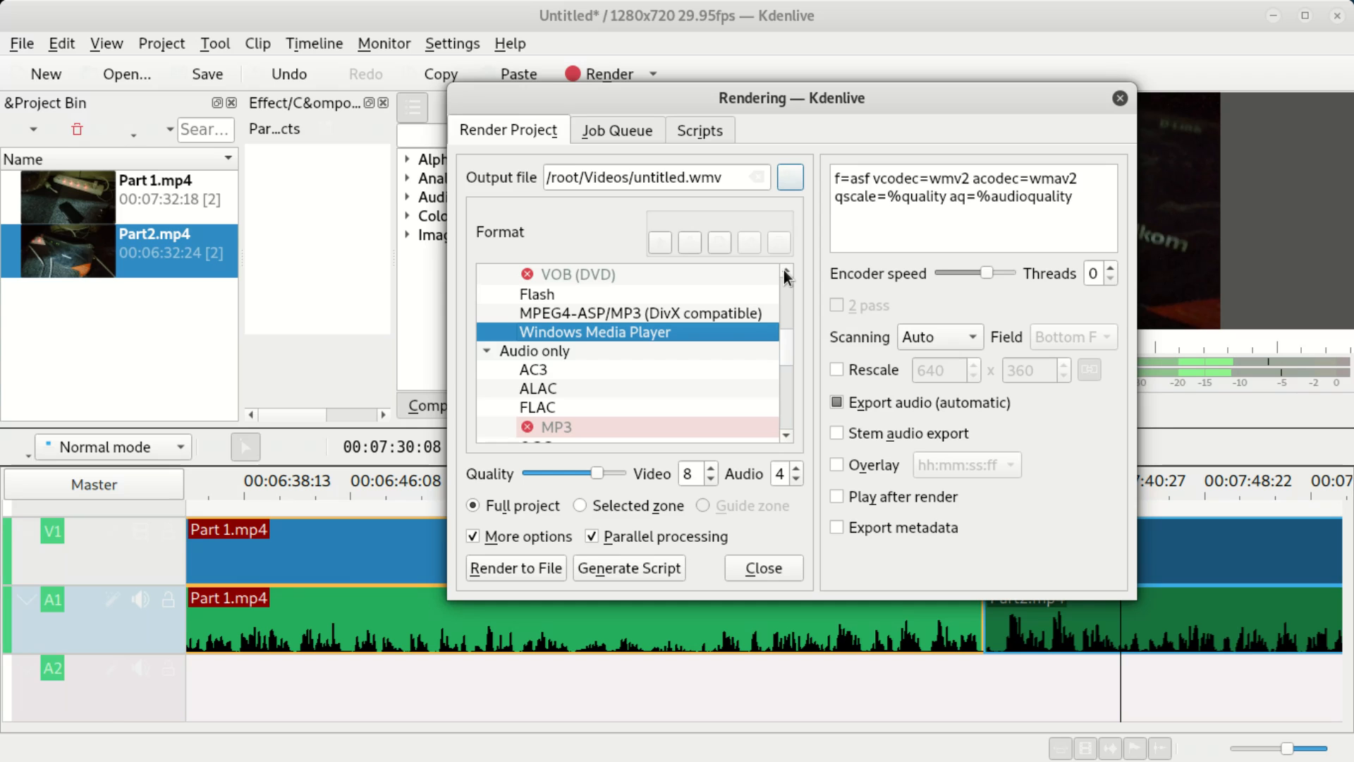
{"action": "scroll", "coordinate": [786, 275], "scroll_direction": "up", "scroll_amount": 3}
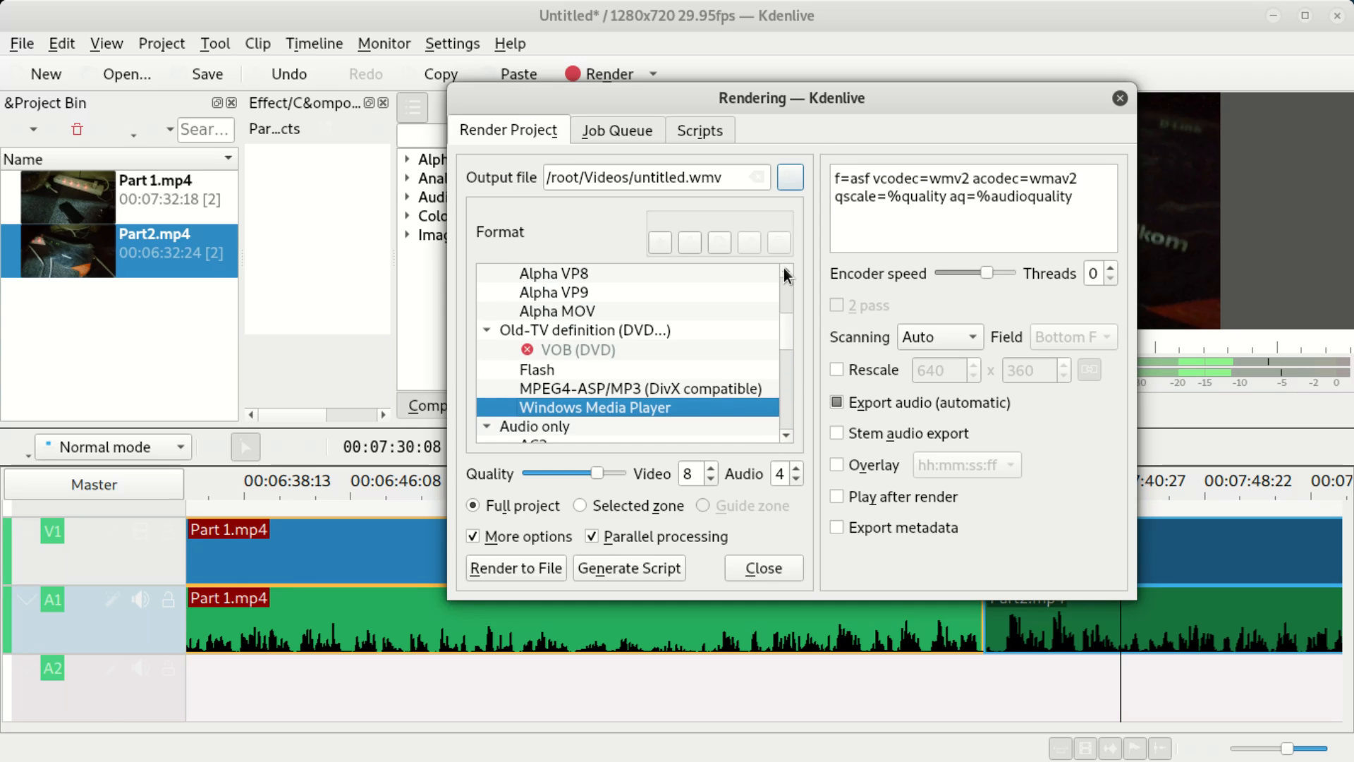
{"action": "left_click", "coordinate": [786, 271]}
{"action": "left_click", "coordinate": [786, 271]}
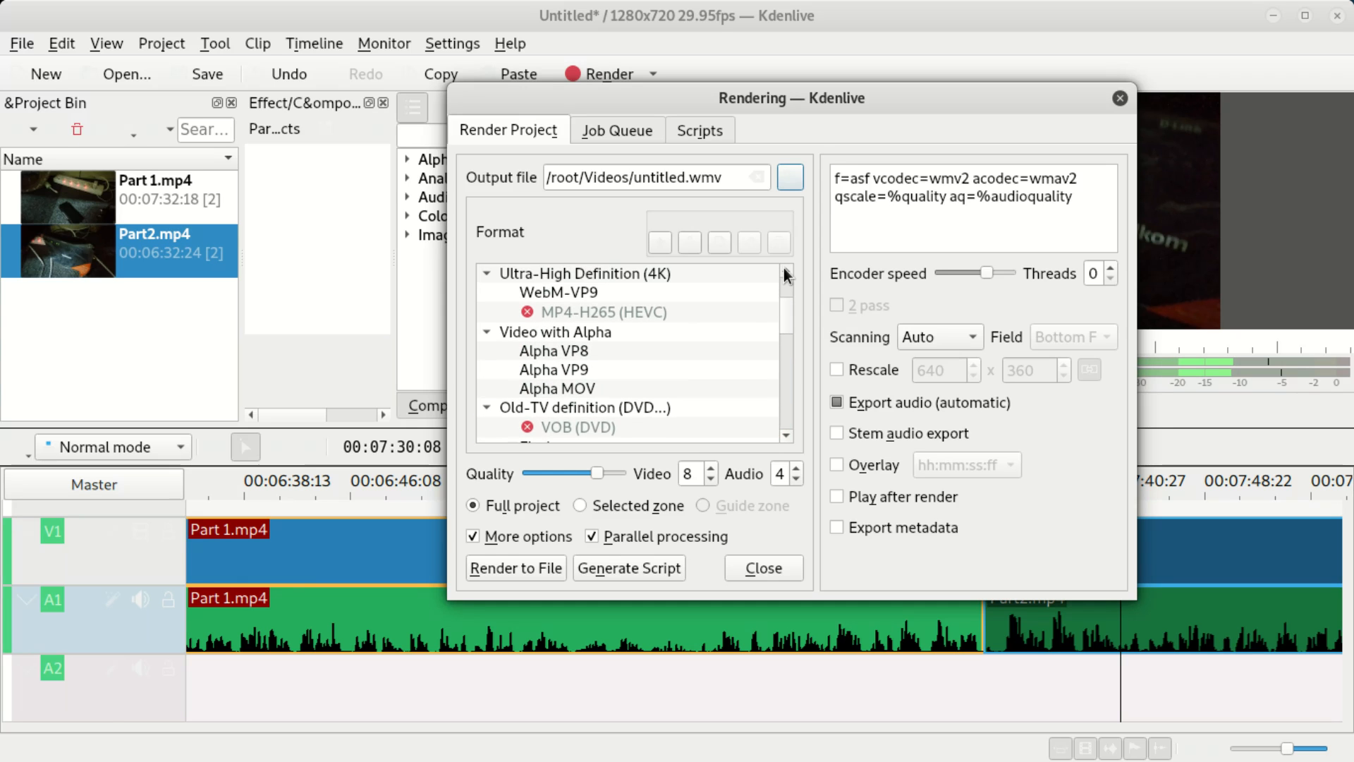
{"action": "left_click", "coordinate": [545, 337]}
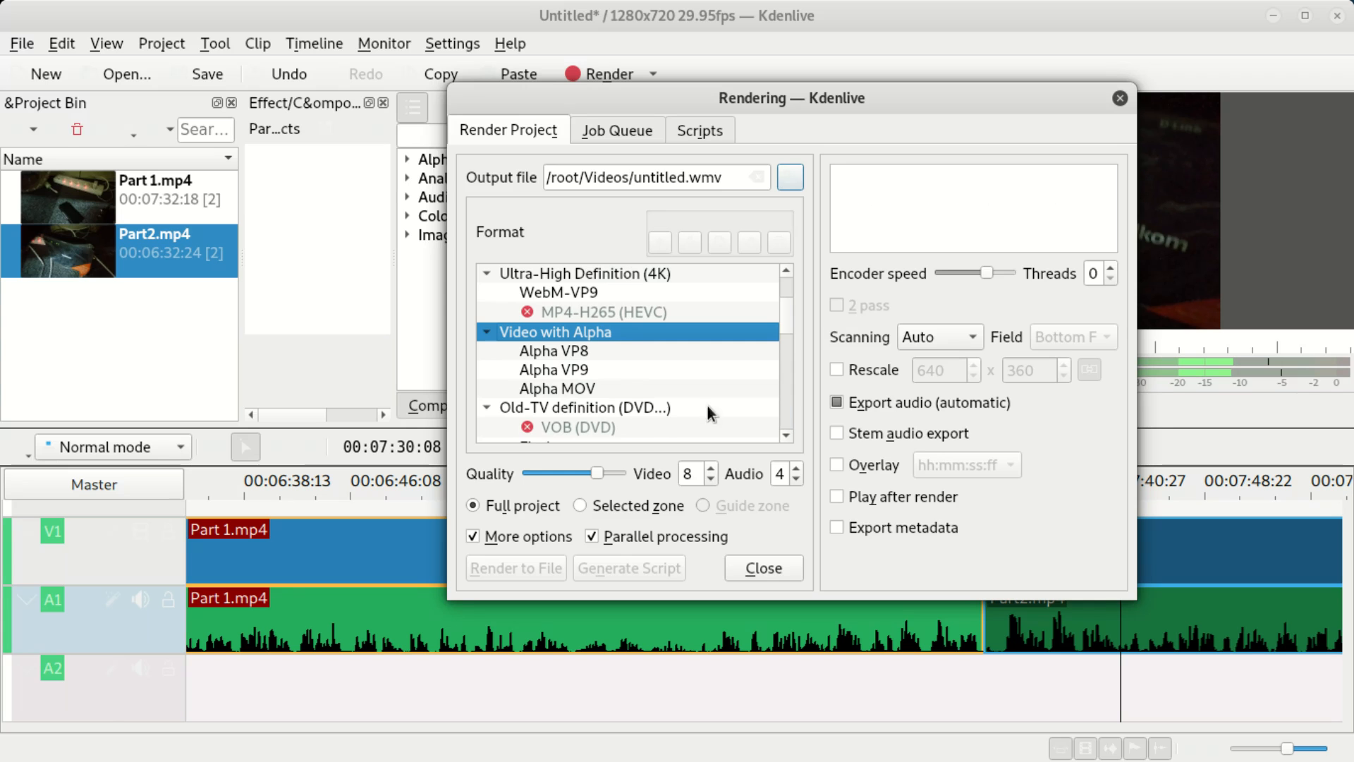
{"action": "scroll", "coordinate": [677, 409], "scroll_direction": "down", "scroll_amount": 4}
{"action": "scroll", "coordinate": [688, 420], "scroll_direction": "down", "scroll_amount": 5}
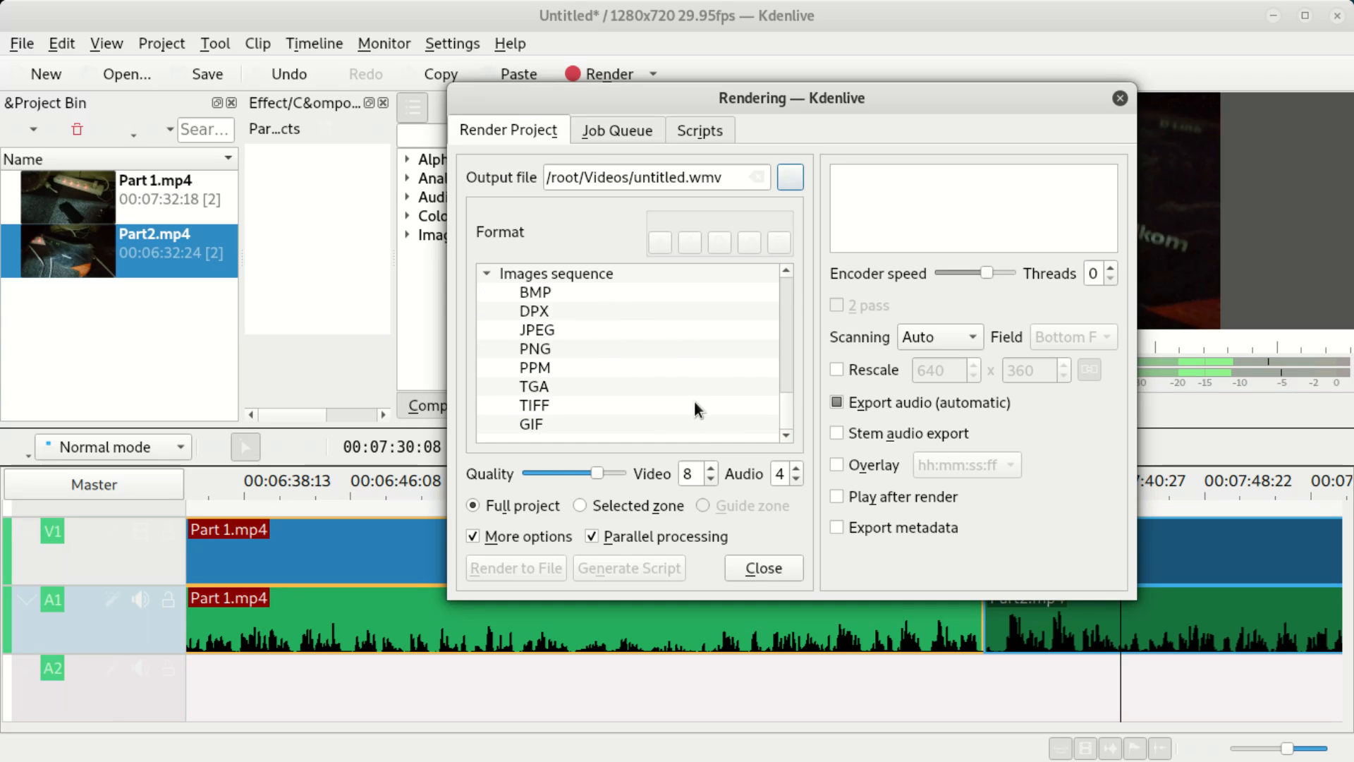
{"action": "scroll", "coordinate": [700, 409], "scroll_direction": "up", "scroll_amount": 10}
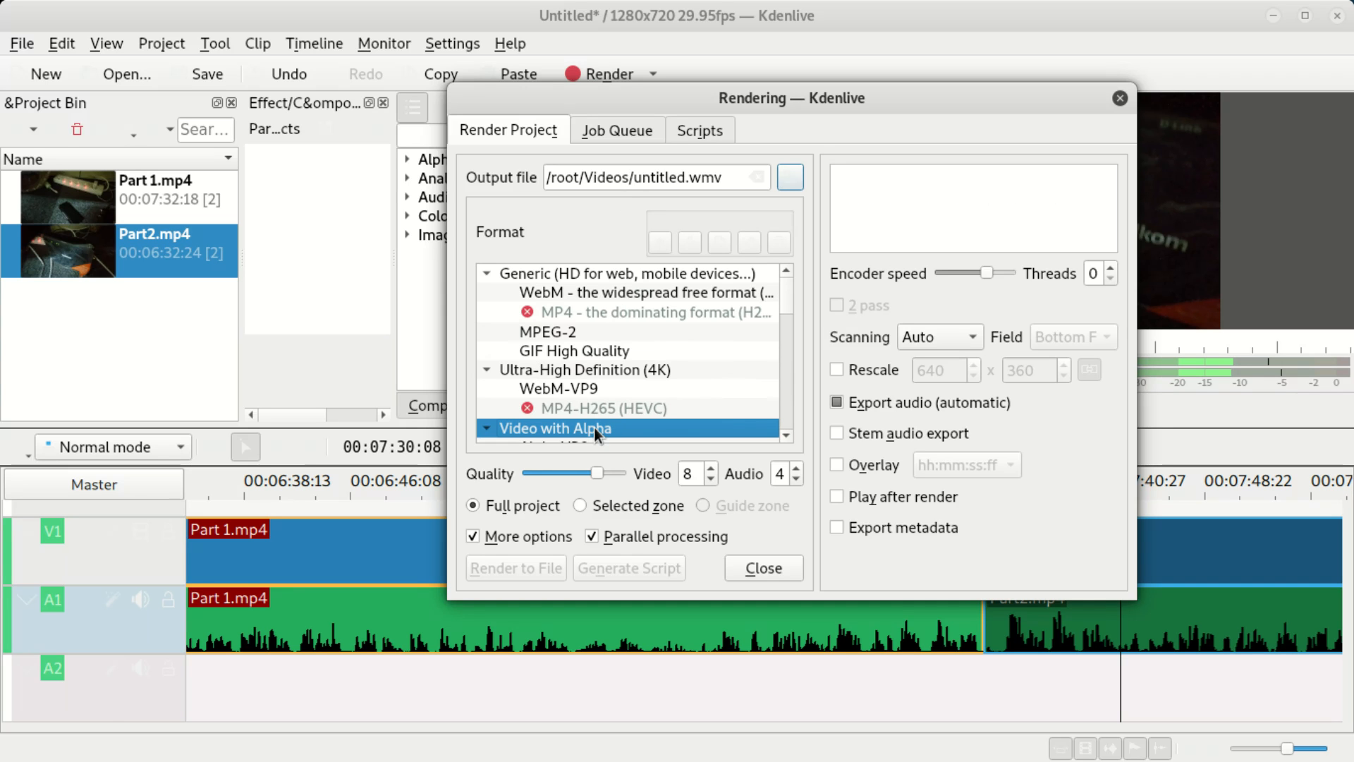
{"action": "scroll", "coordinate": [641, 351], "scroll_direction": "down", "scroll_amount": 10}
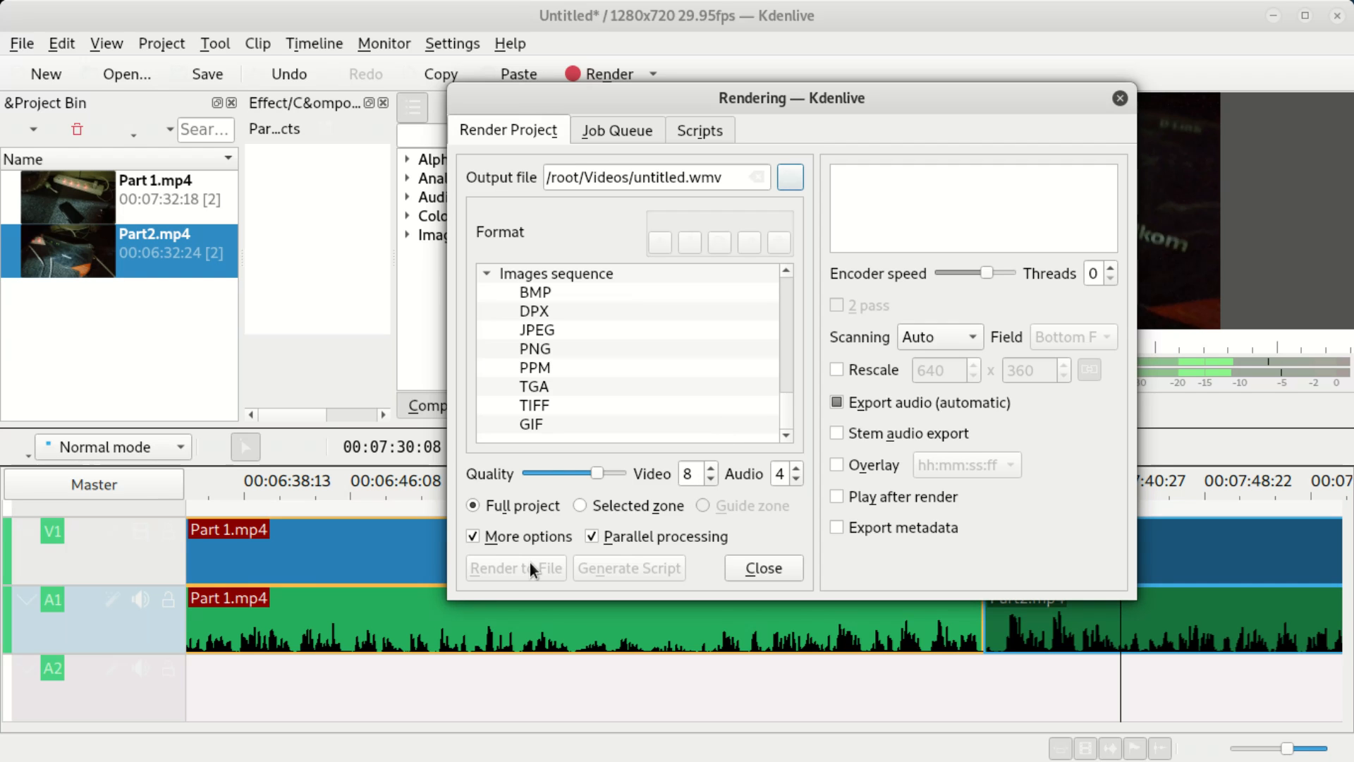
Step: Turn off parallel processing and select the Generic (HD for web, mobile devices...) group in the list of render formats
{"action": "left_click", "coordinate": [471, 536]}
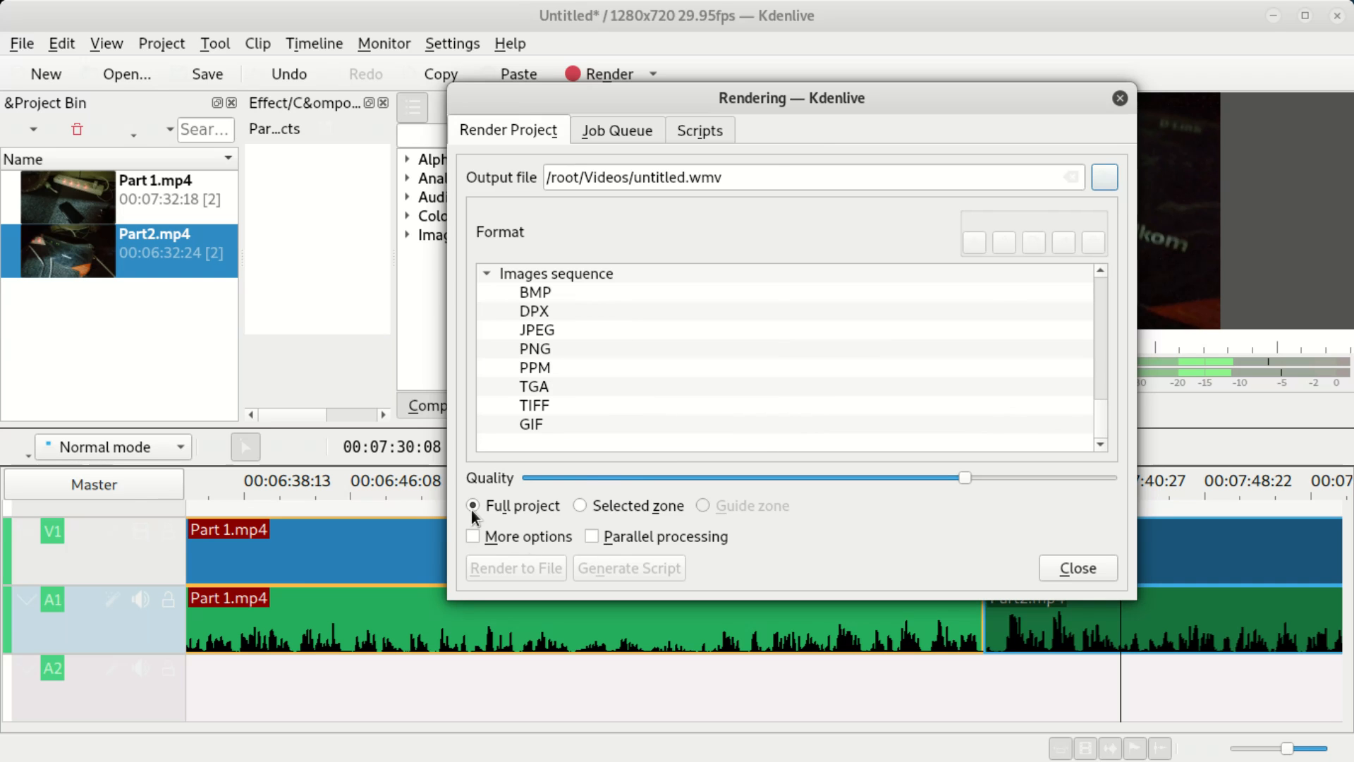
{"action": "left_click", "coordinate": [472, 536]}
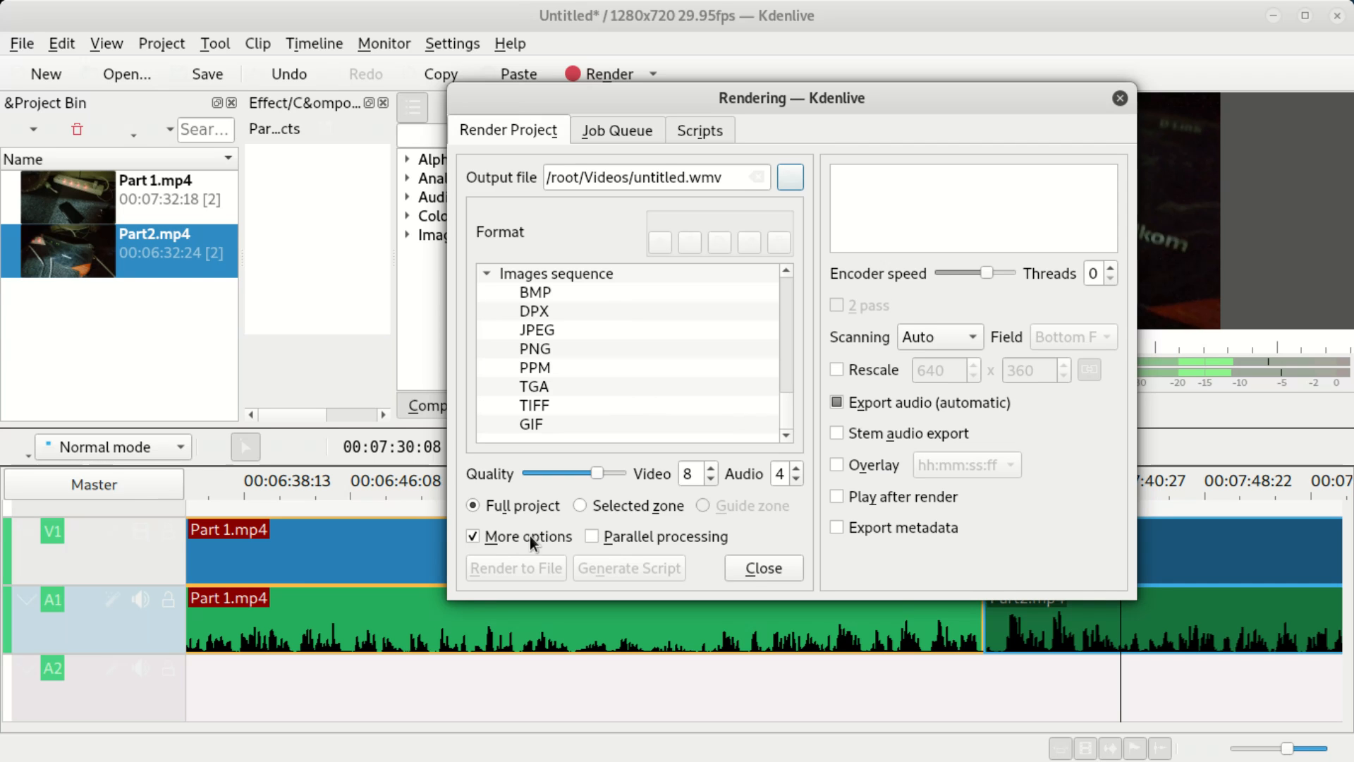
{"action": "scroll", "coordinate": [710, 291], "scroll_direction": "up", "scroll_amount": 5}
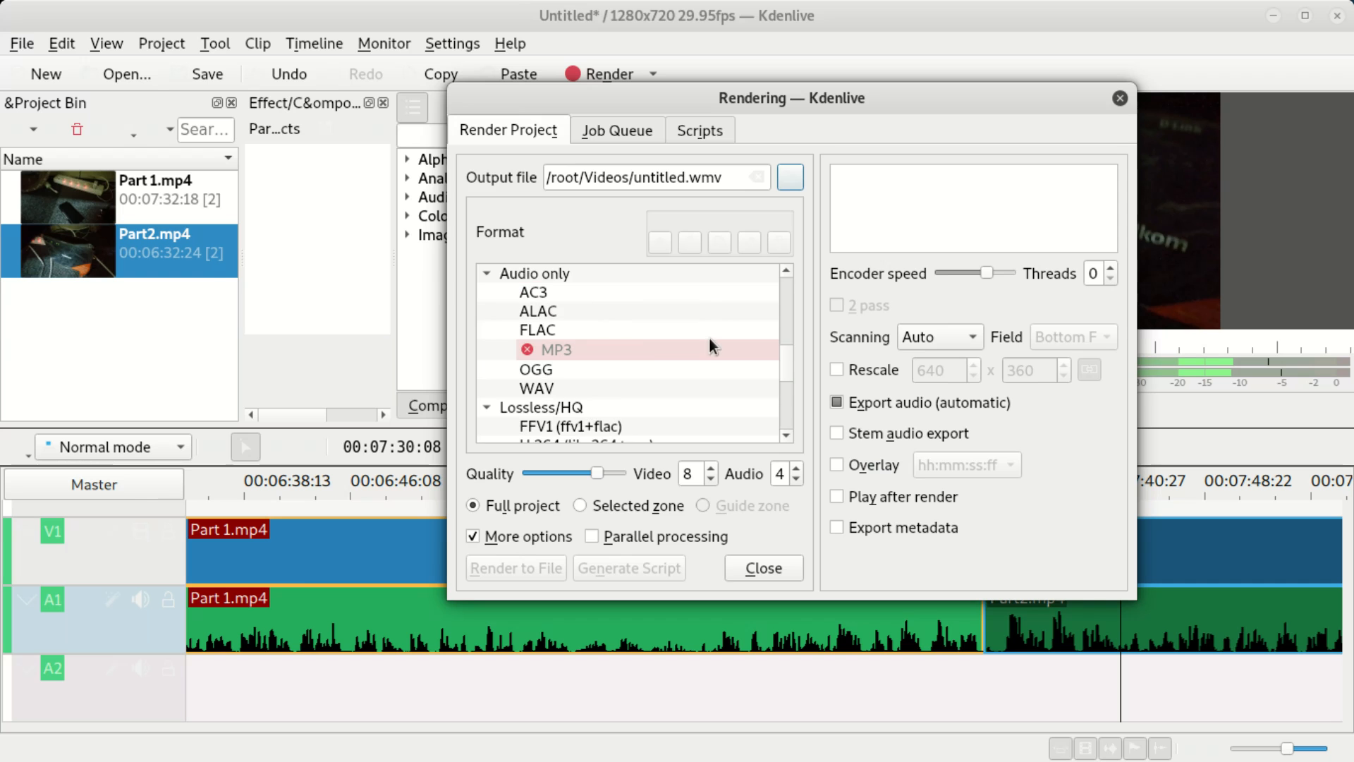
{"action": "scroll", "coordinate": [624, 338], "scroll_direction": "up", "scroll_amount": 5}
{"action": "left_click", "coordinate": [624, 338]}
{"action": "scroll", "coordinate": [624, 317], "scroll_direction": "up", "scroll_amount": 2}
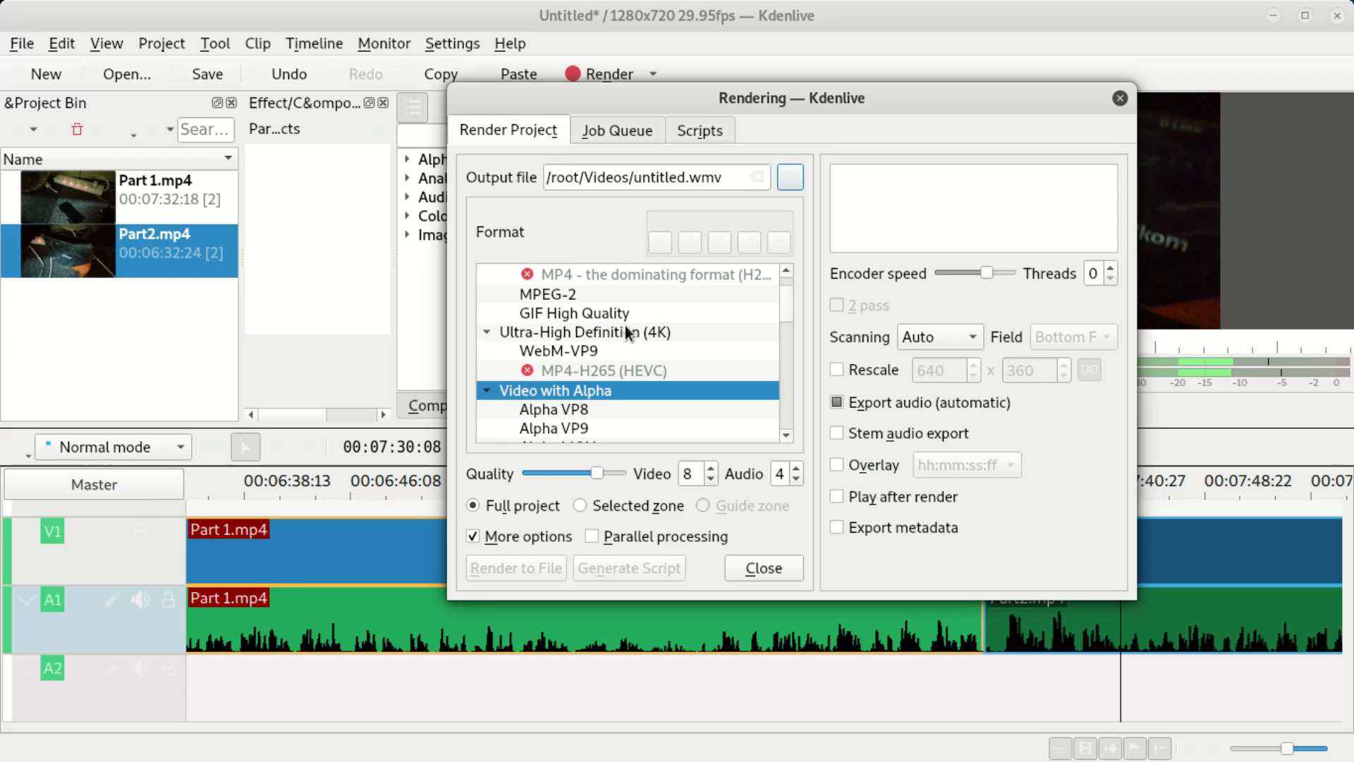
{"action": "left_click", "coordinate": [617, 273]}
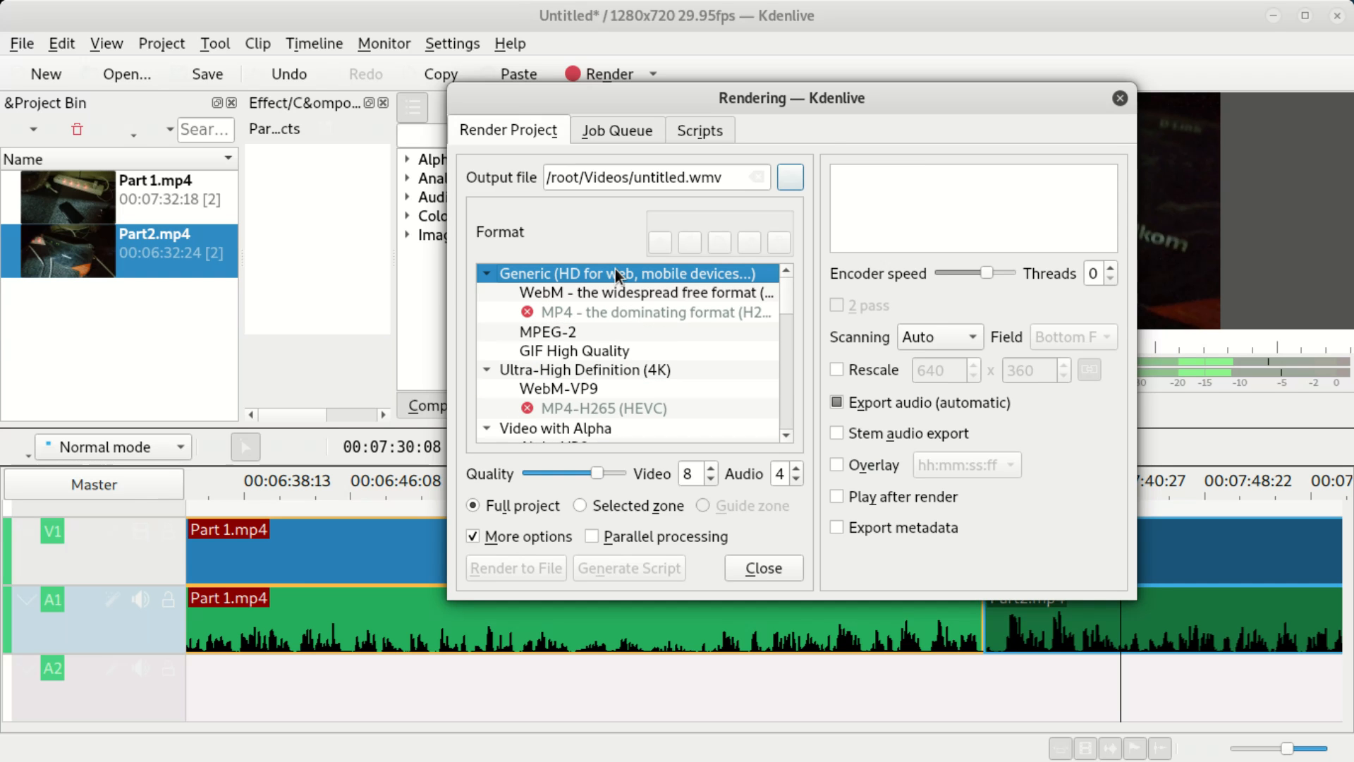
Step: Hide the additional render options, keep Full project as the render range, and close the render settings
{"action": "left_click", "coordinate": [537, 536]}
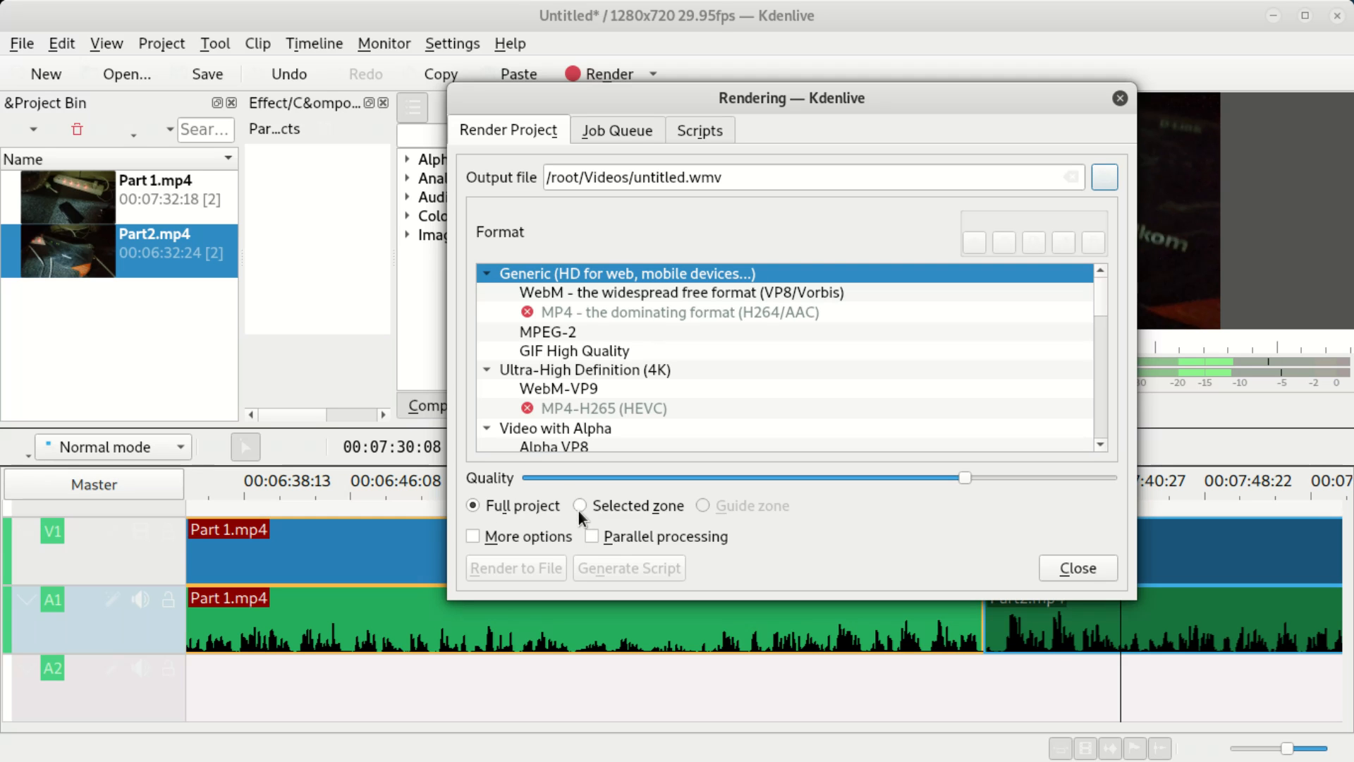
{"action": "left_click", "coordinate": [480, 506]}
{"action": "left_click", "coordinate": [1118, 100]}
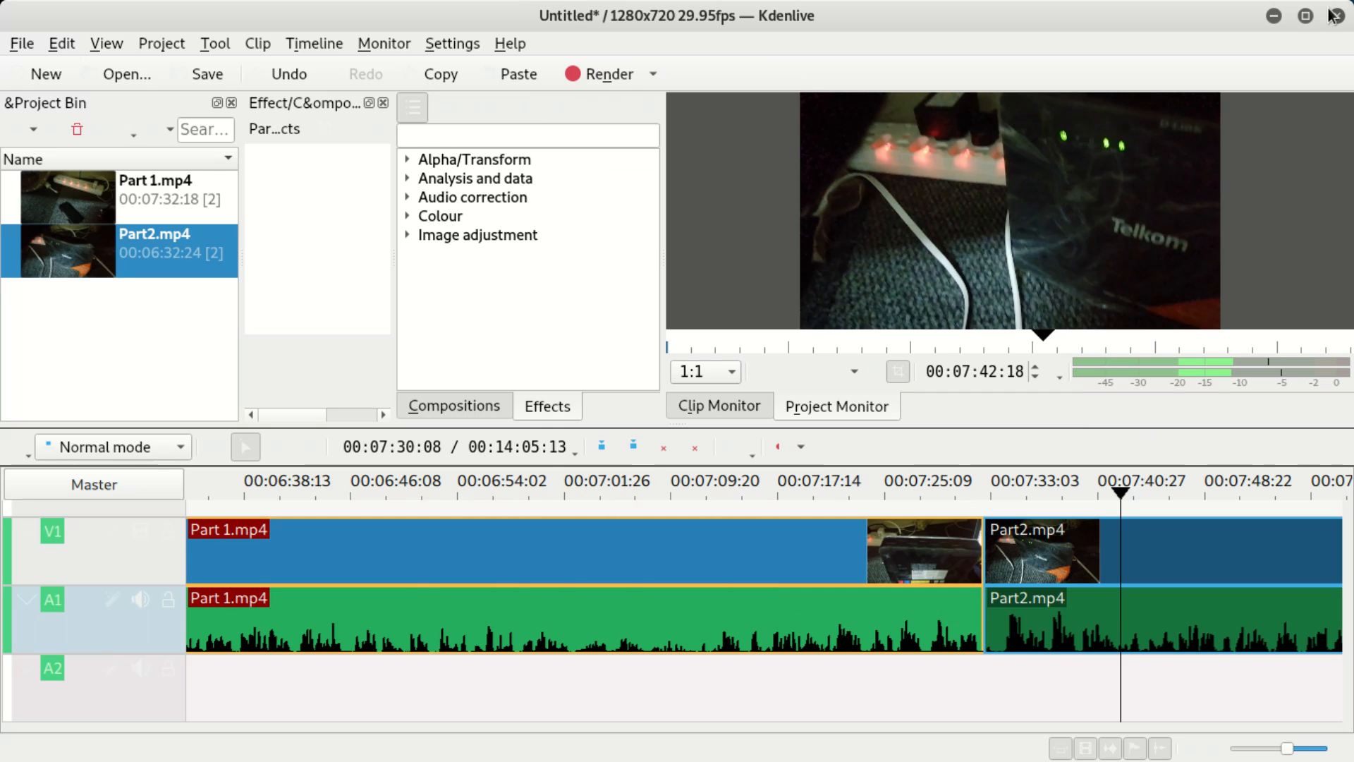
Step: Reopen the render settings and choose the generic MP4 (H264/AAC) output format
{"action": "left_click", "coordinate": [581, 71]}
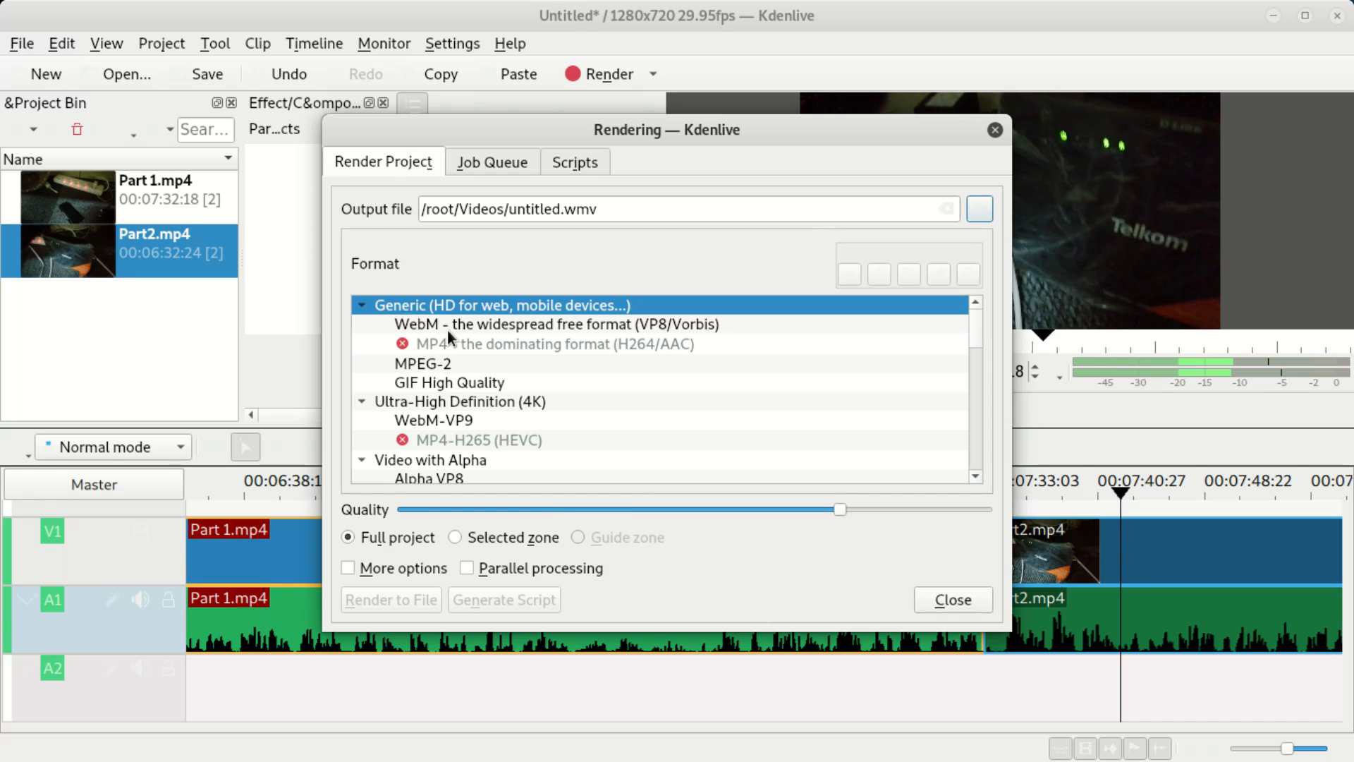
{"action": "left_click", "coordinate": [467, 347]}
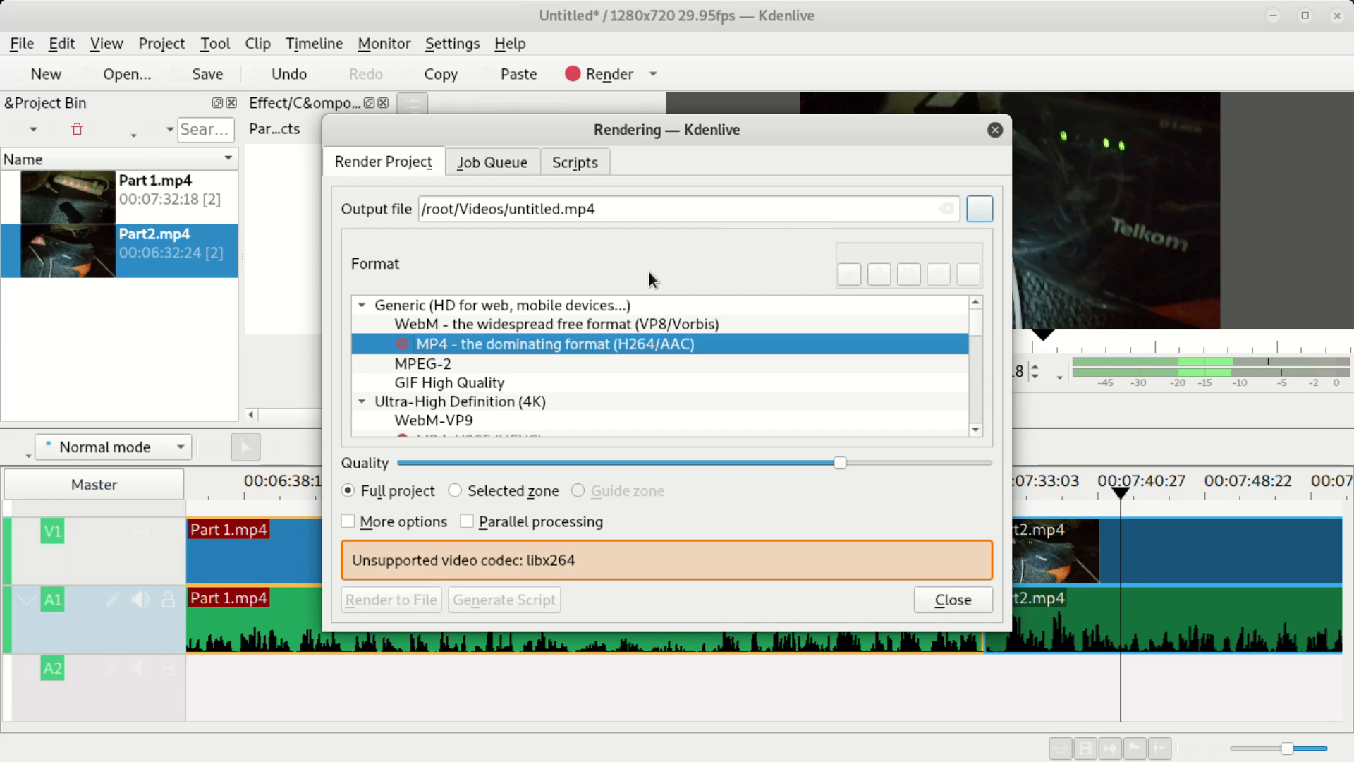
Step: Select the file name and the Videos folder in the output path, and open the file browser for the output file
{"action": "left_click", "coordinate": [545, 210]}
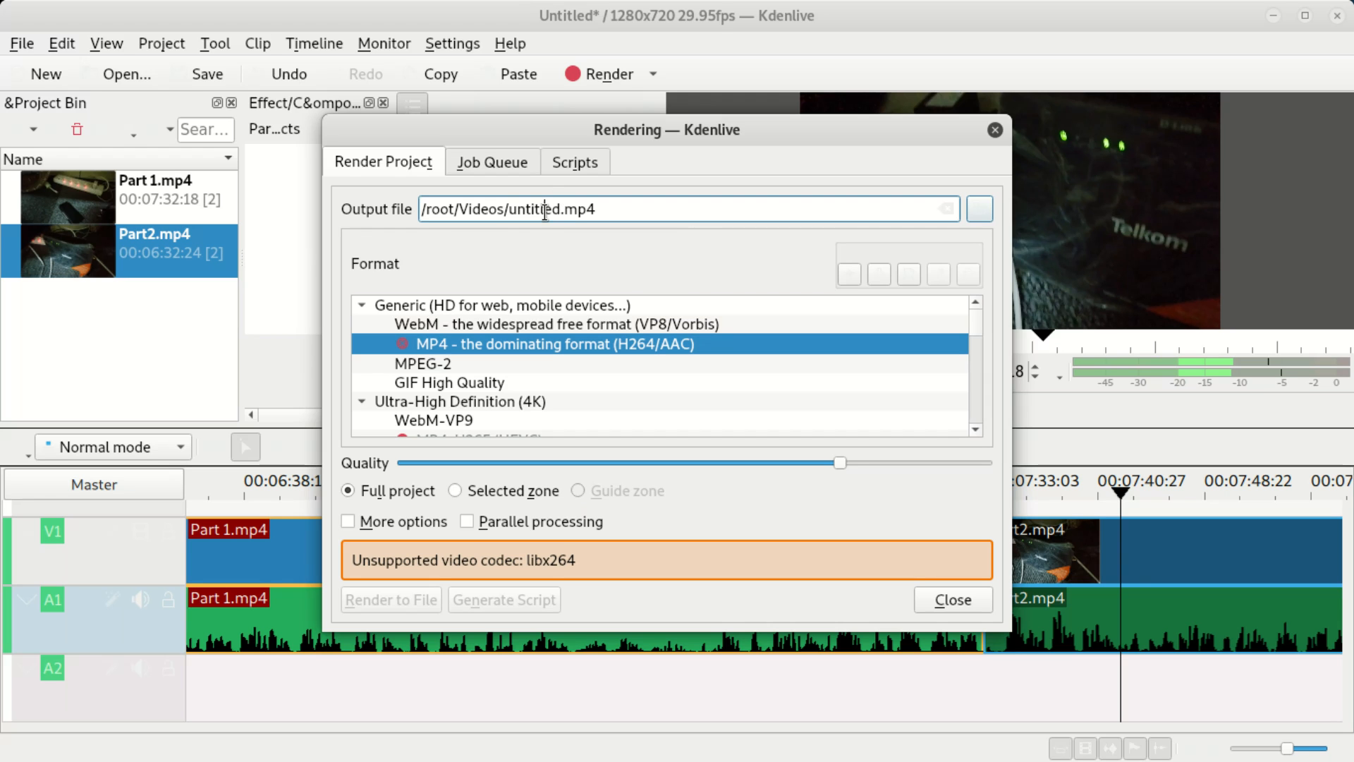
{"action": "double_click", "coordinate": [546, 210]}
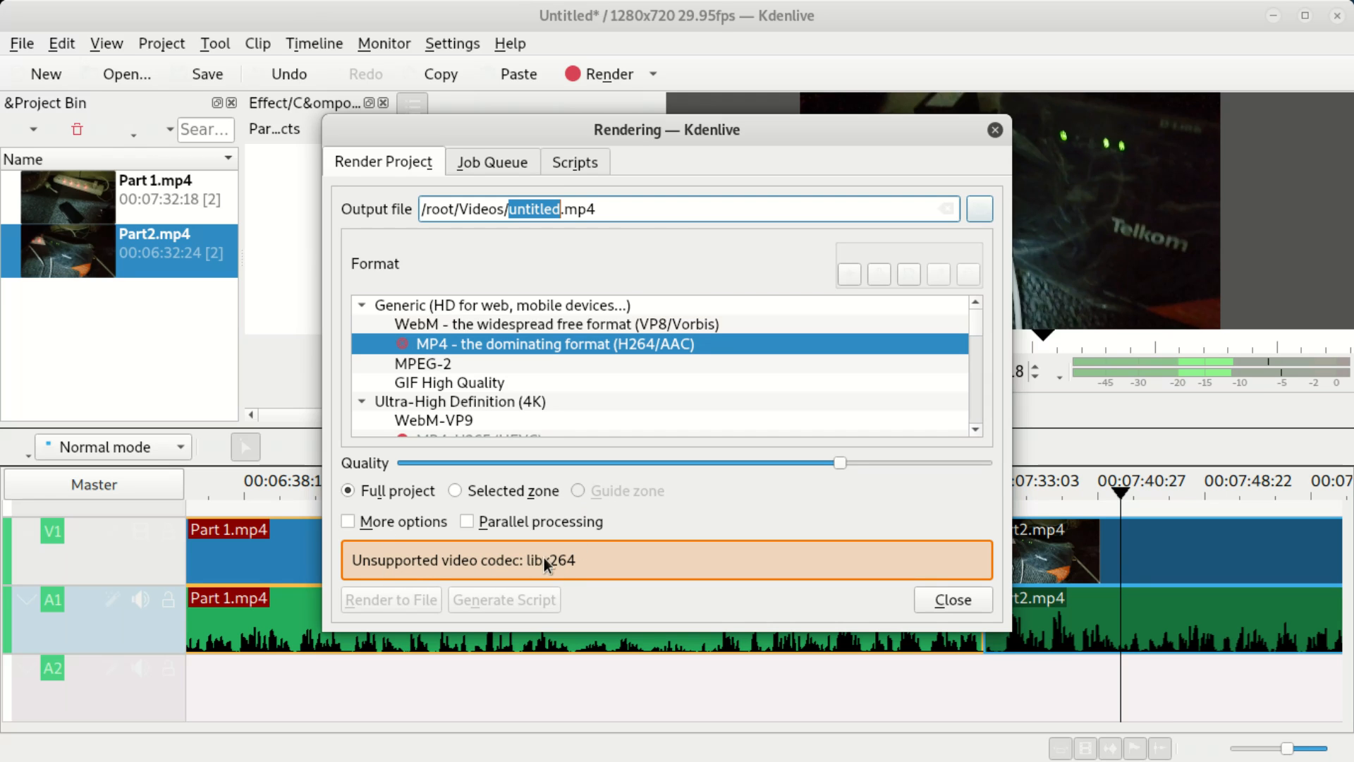
{"action": "left_click_drag", "start_coordinate": [576, 556], "coordinate": [560, 562]}
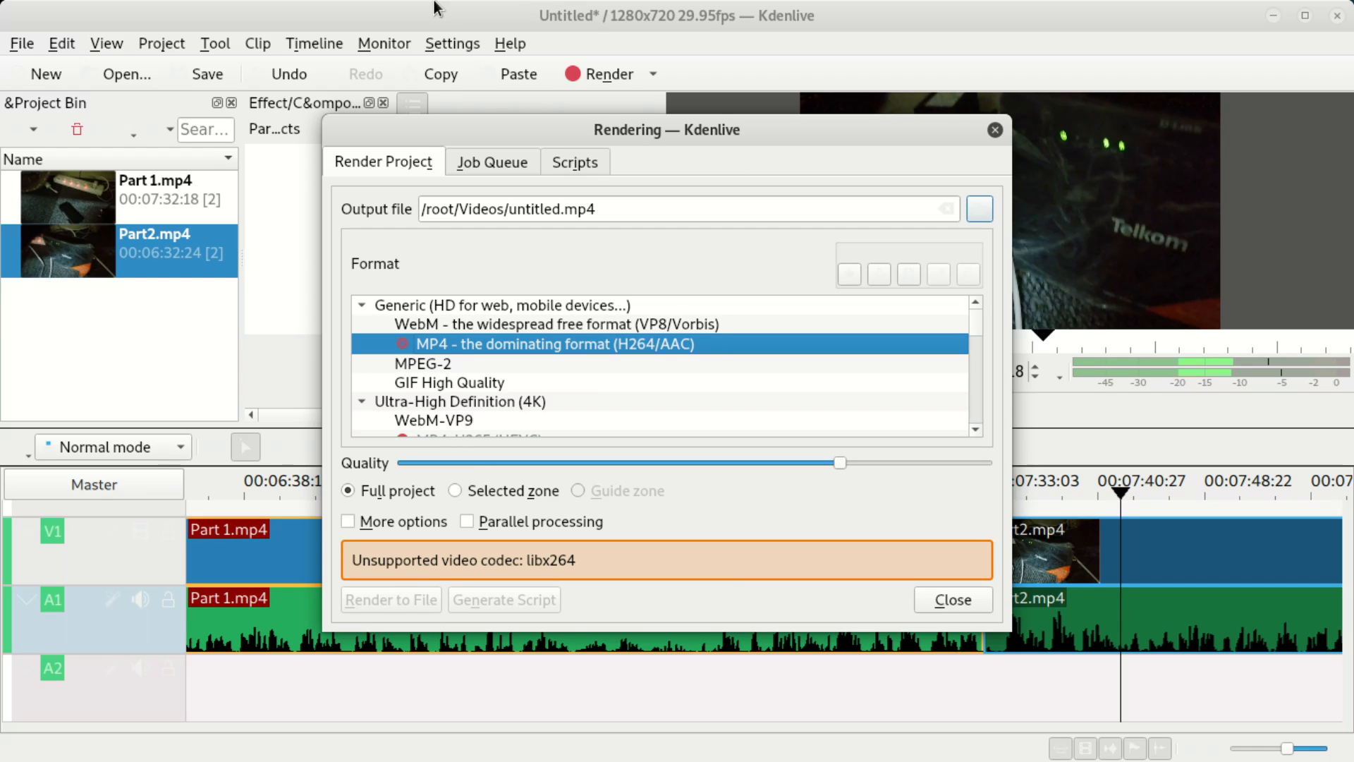
{"action": "double_click", "coordinate": [490, 209]}
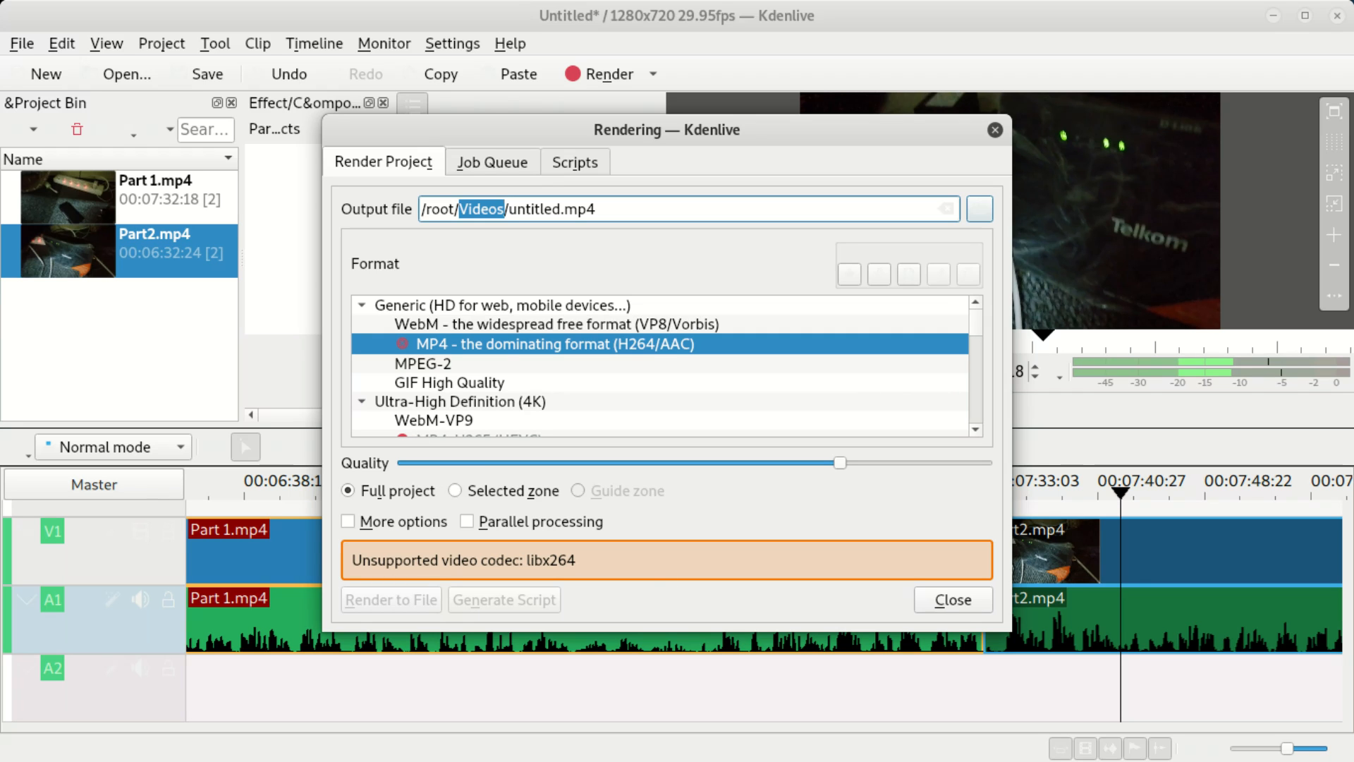
{"action": "left_click", "coordinate": [980, 209]}
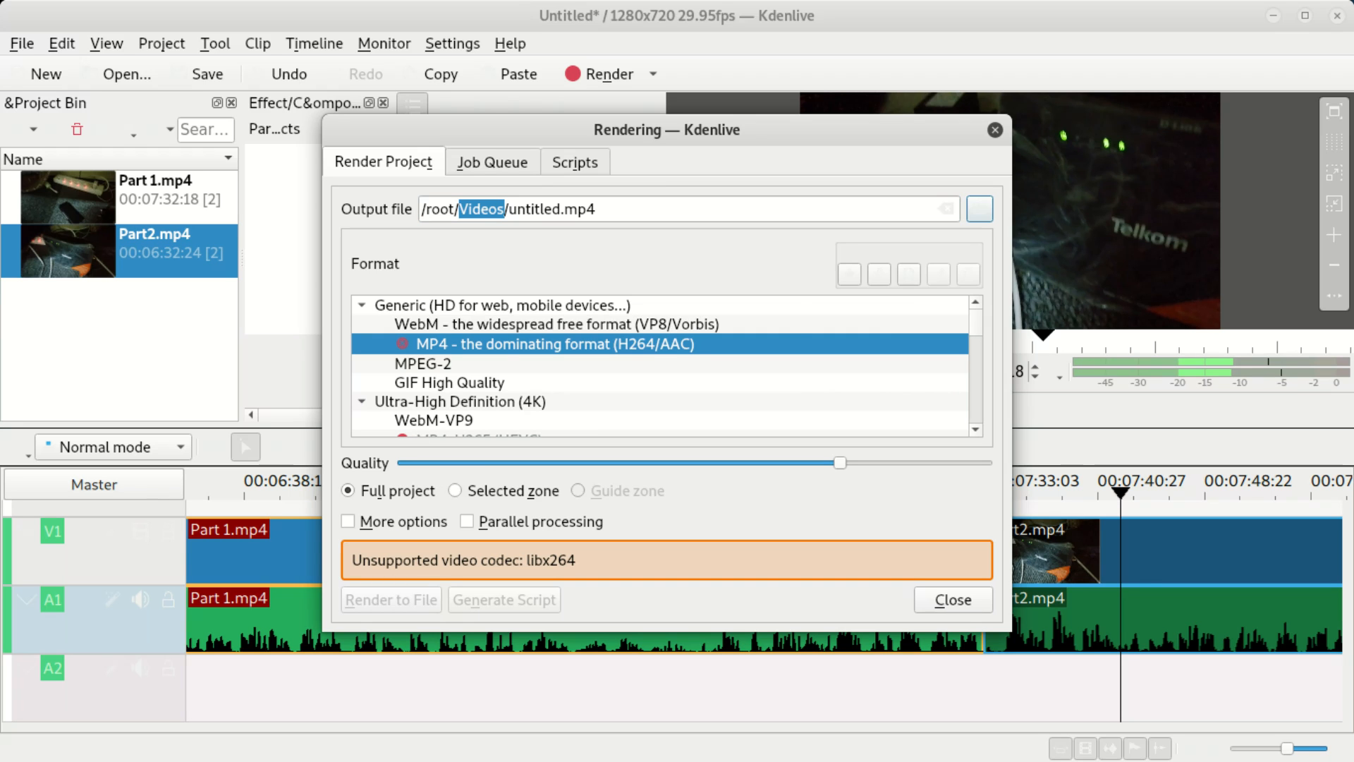